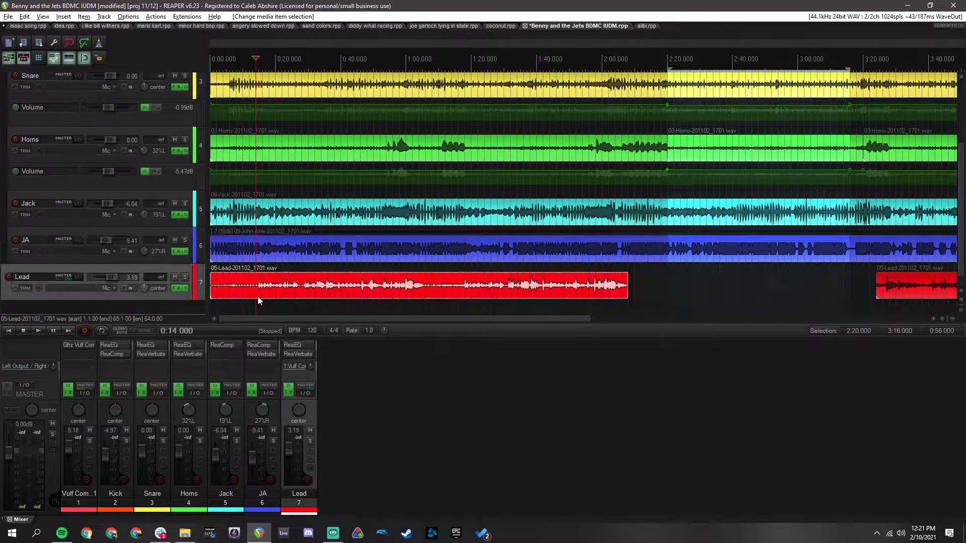
# Bypass ReaEQ, ReaVerbate and ReaComp on the Lead track and close its effects window.
pyautogui.click(181, 289)
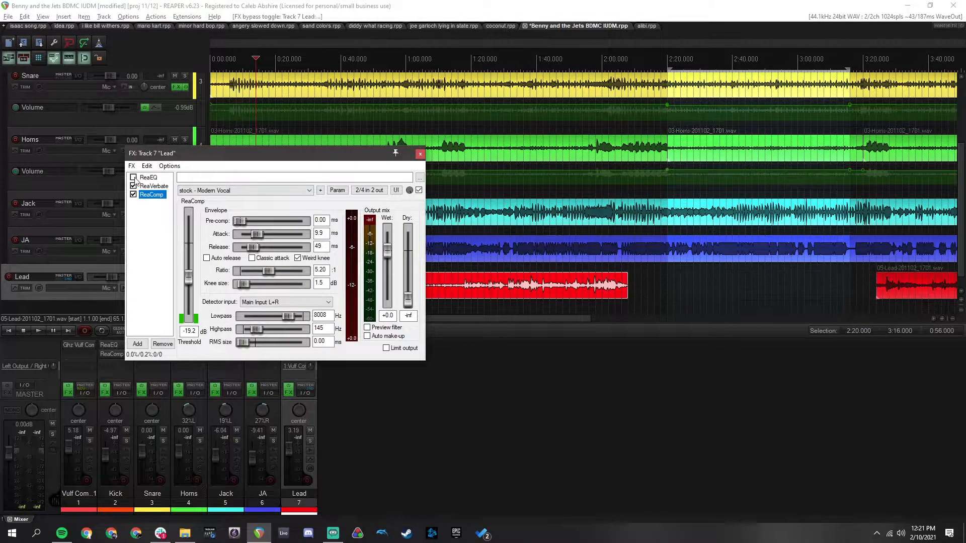
pyautogui.click(420, 155)
pyautogui.click(256, 301)
# Play the full mix from 0:14, lower the master volume to about -7.35 dB and reset the master peak meter.
pyautogui.press('space')
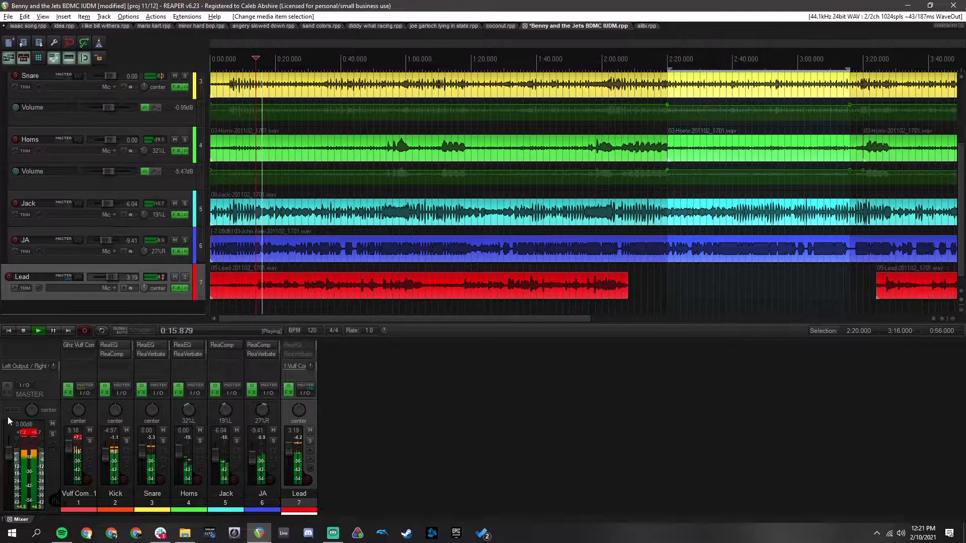
pyautogui.moveTo(9, 454); pyautogui.dragTo(10, 472)
pyautogui.click(23, 432)
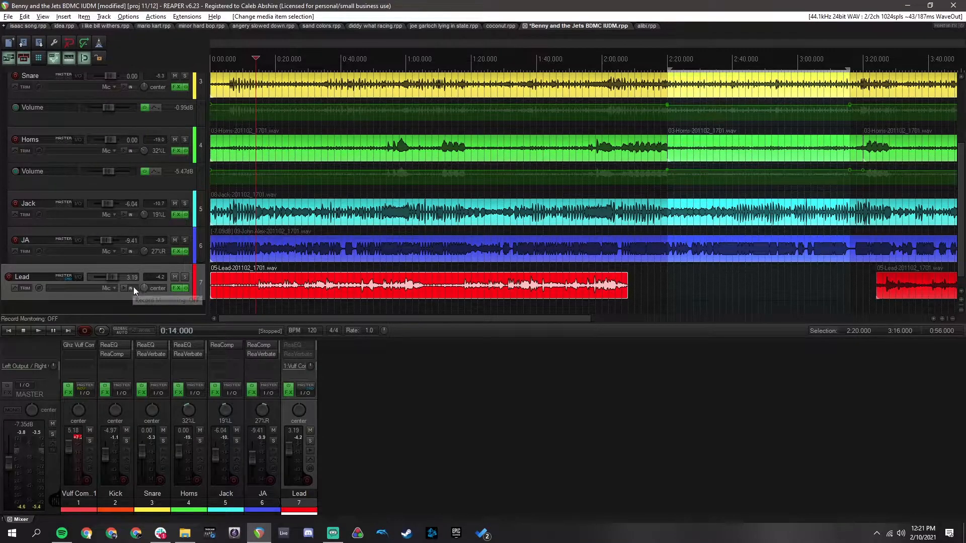
# Enable only ReaEQ on the Lead track and set its band 1 low shelf to about 75.8 Hz with -inf gain.
pyautogui.click(176, 290)
pyautogui.moveTo(238, 145); pyautogui.dragTo(634, 154)
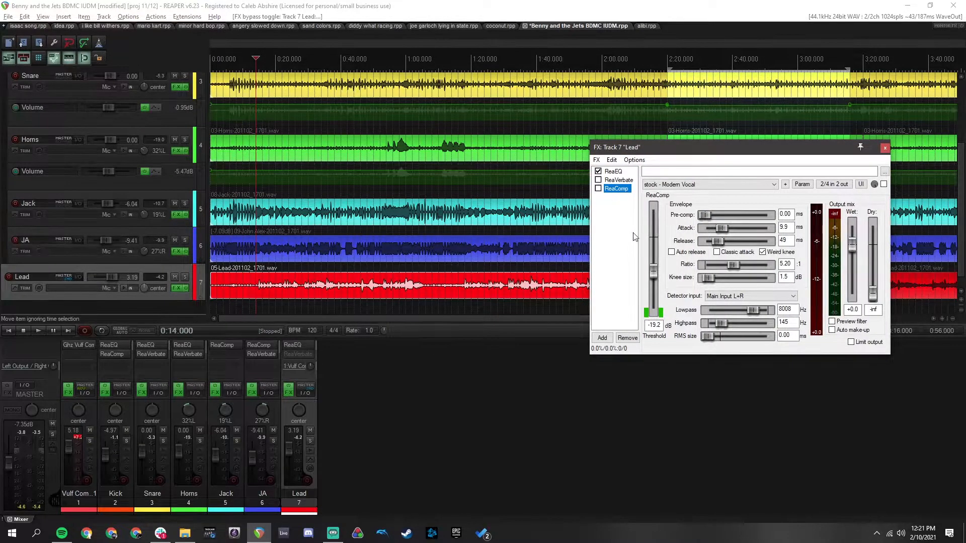
pyautogui.click(613, 171)
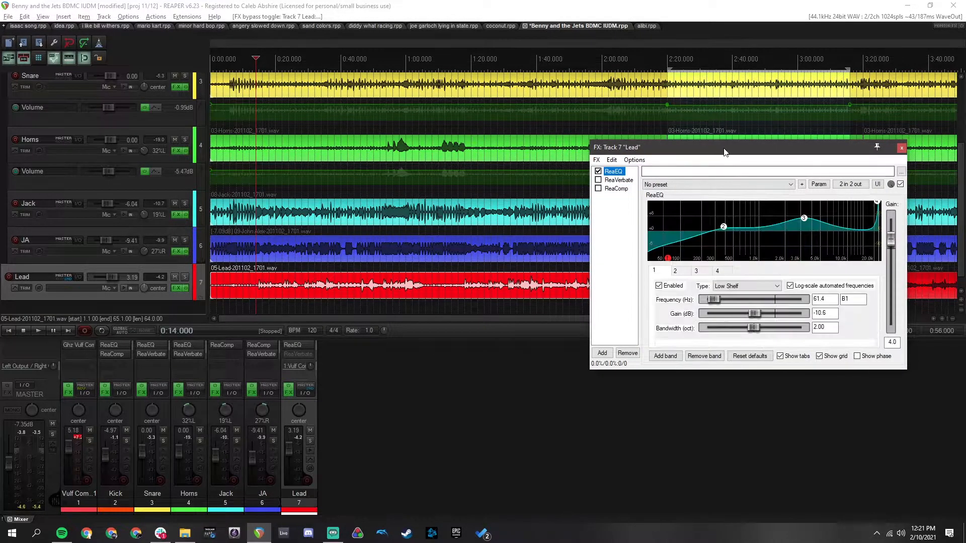
pyautogui.moveTo(724, 152); pyautogui.dragTo(583, 134)
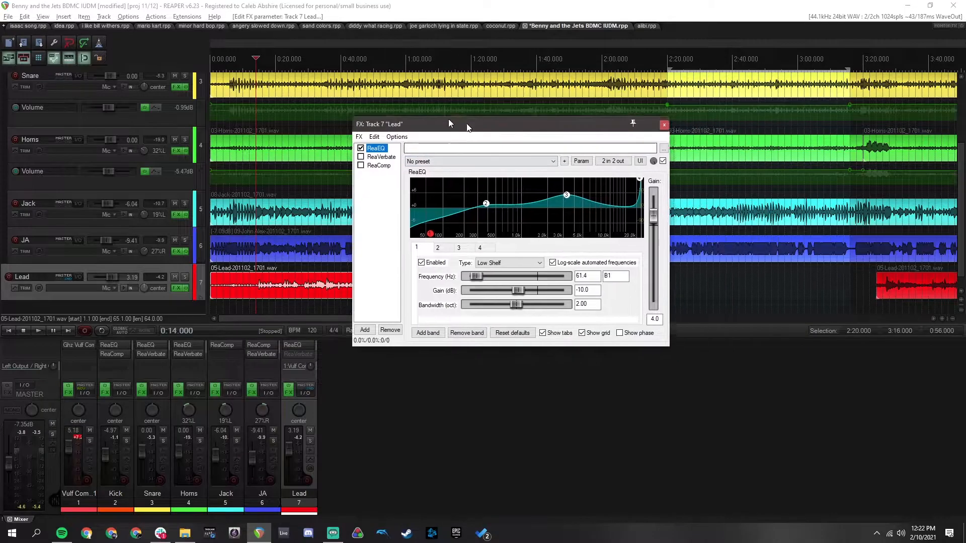
pyautogui.moveTo(335, 222); pyautogui.dragTo(342, 229)
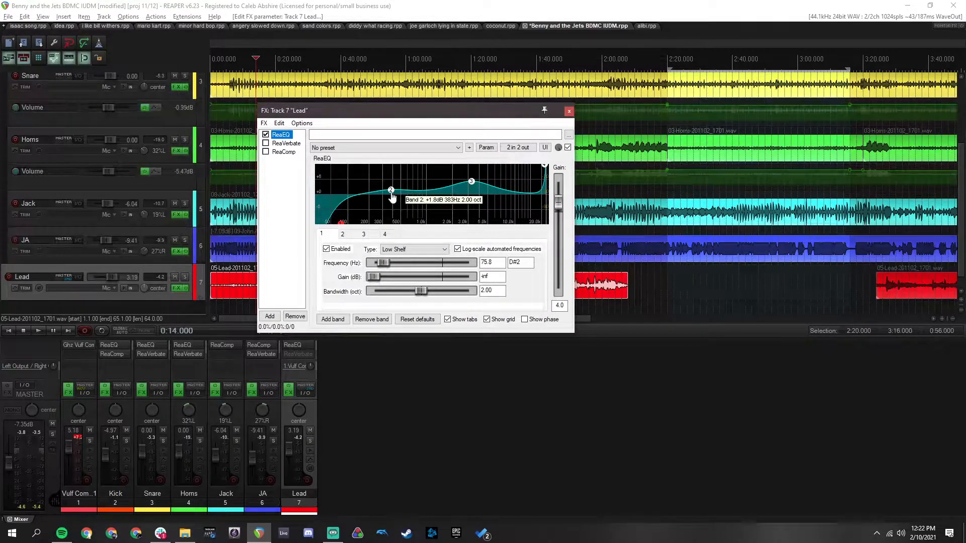
# Examine the frequency, gain and bandwidth settings of ReaEQ bands 2, 3 and 4 on the Lead track.
pyautogui.click(391, 191)
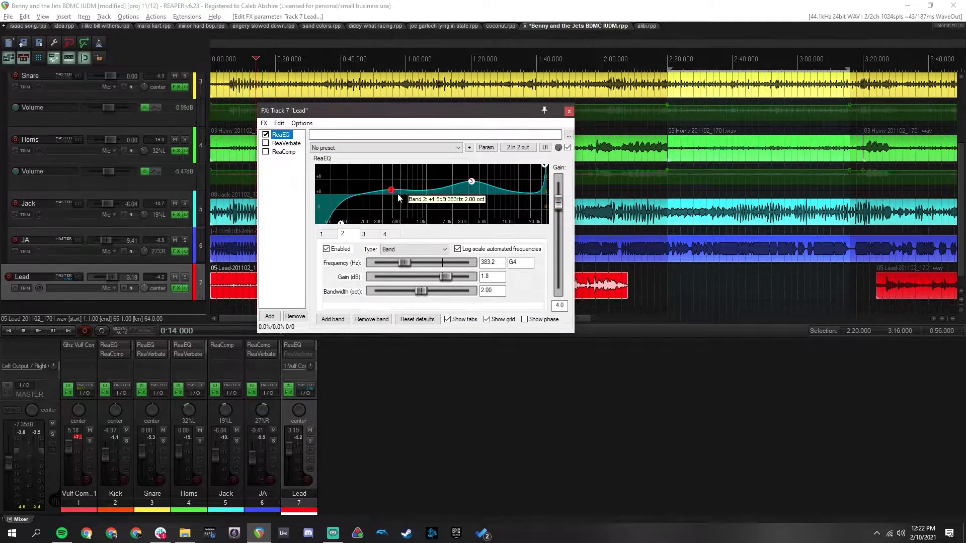
pyautogui.click(472, 182)
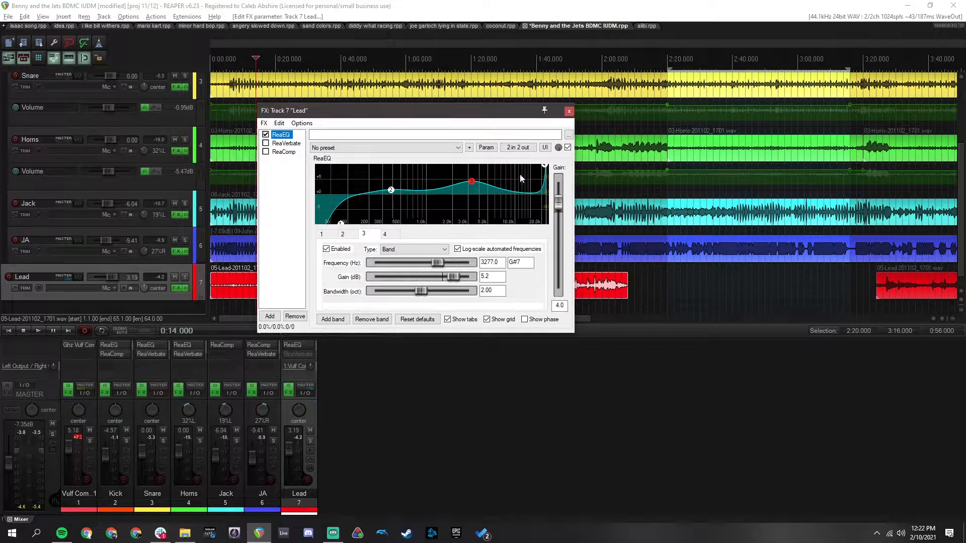
pyautogui.click(544, 169)
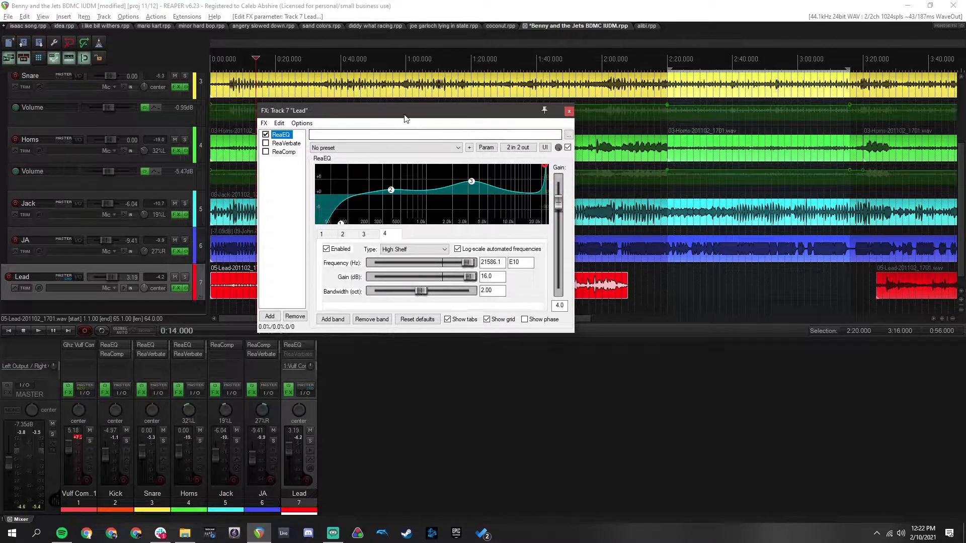
# Solo the Lead track and compare its playback from 0:14 with ReaEQ enabled and bypassed.
pyautogui.moveTo(405, 118); pyautogui.dragTo(693, 129)
pyautogui.click(185, 277)
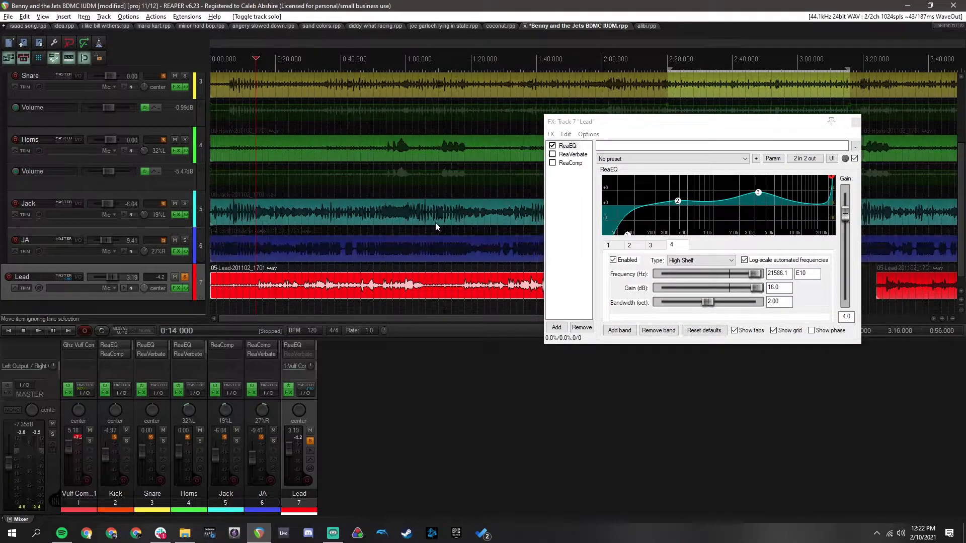
pyautogui.press('space')
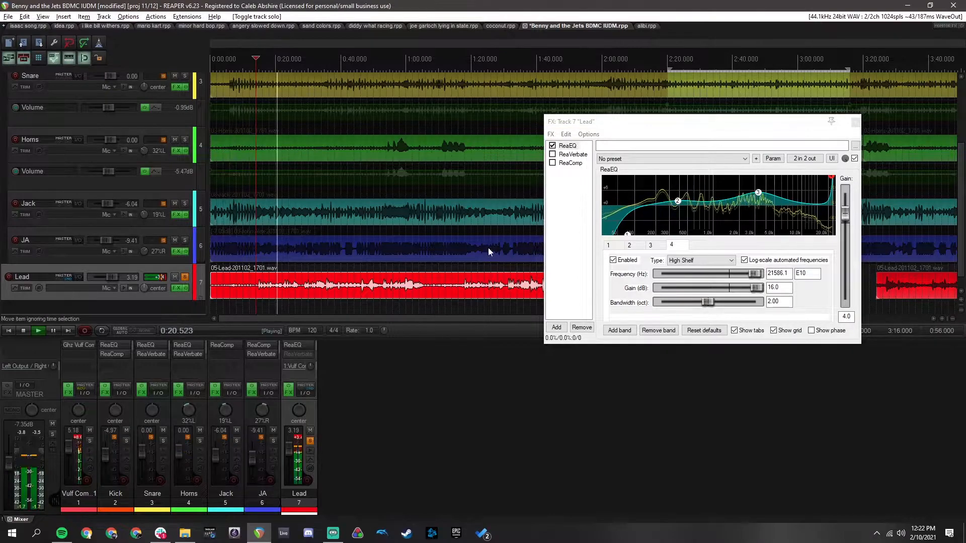
pyautogui.press('space')
pyautogui.click(552, 146)
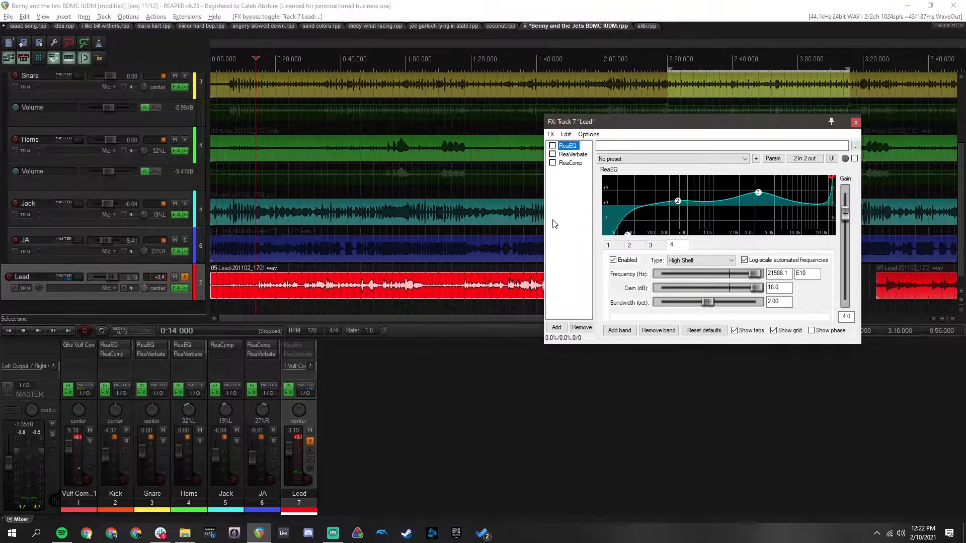
pyautogui.press('space')
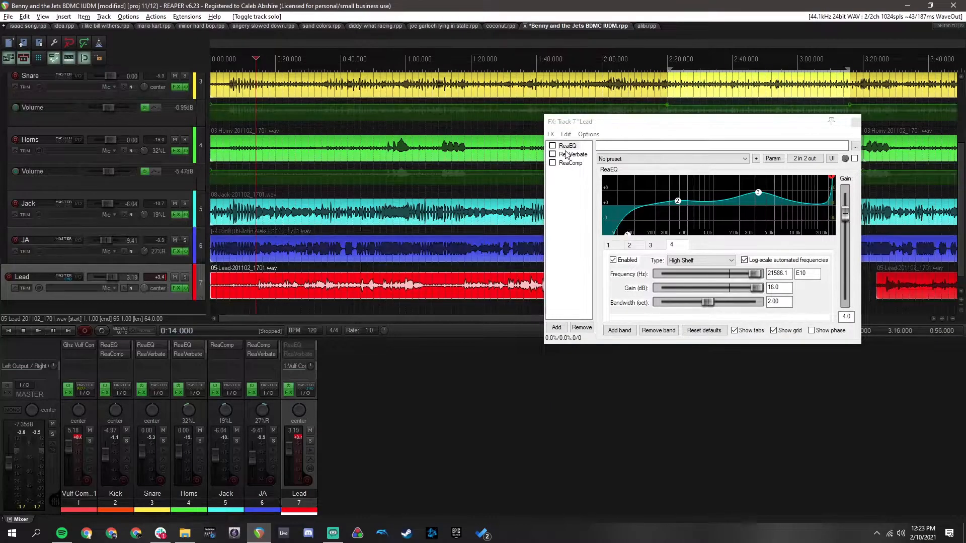
# Compare the full mix from 0:14 with the Lead track's ReaEQ bypassed and re-enabled.
pyautogui.press('space')
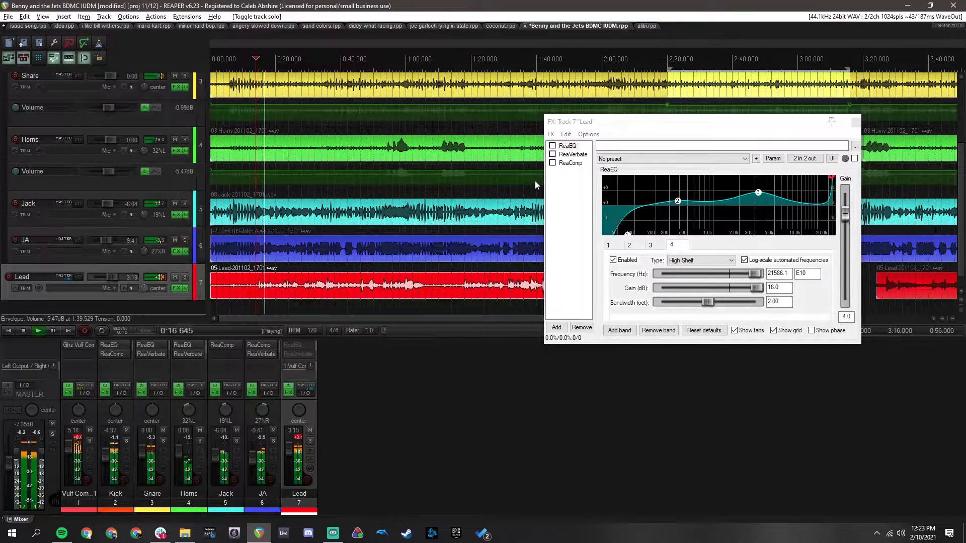
pyautogui.press('space')
pyautogui.click(552, 146)
pyautogui.press('space')
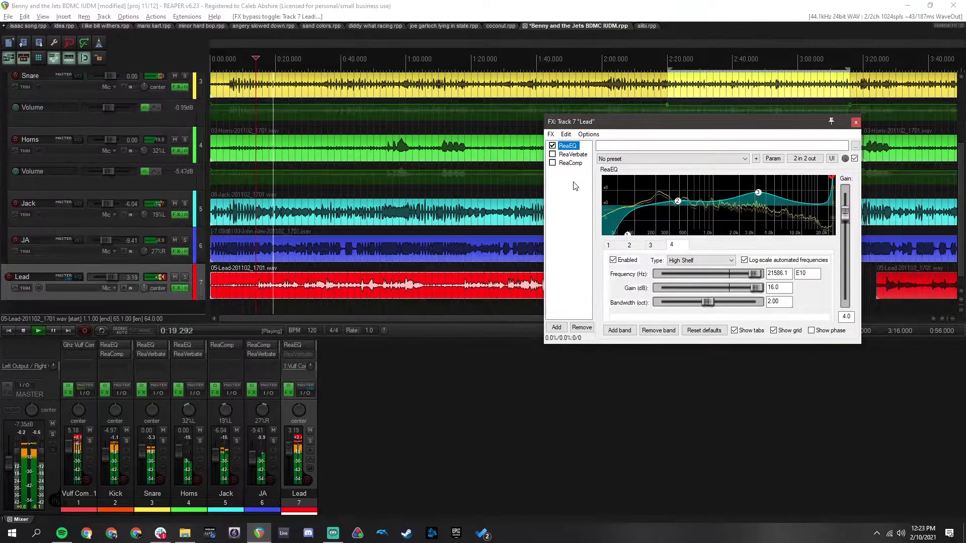
pyautogui.press('space')
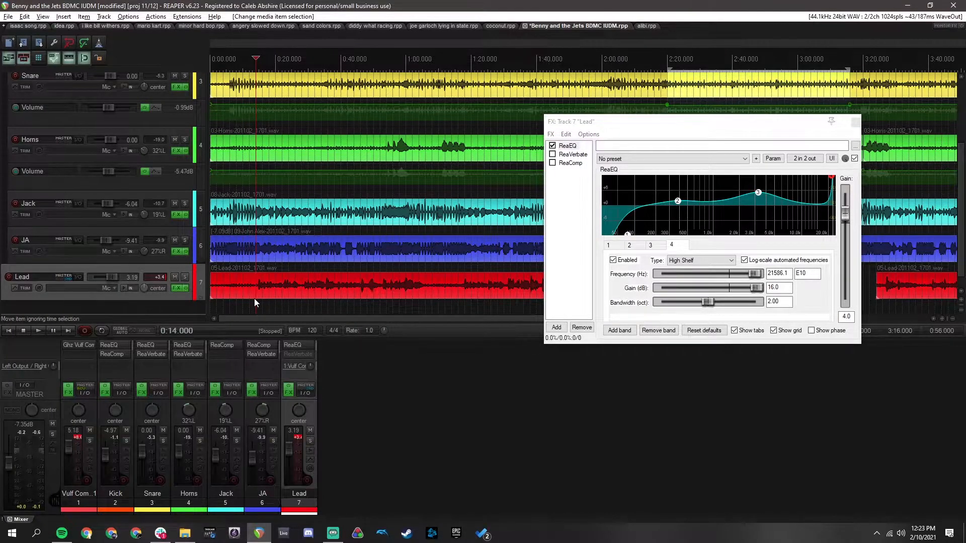
# Solo the JA and Lead tracks and play them together from 0:14.
pyautogui.scroll(3, 159, 240)
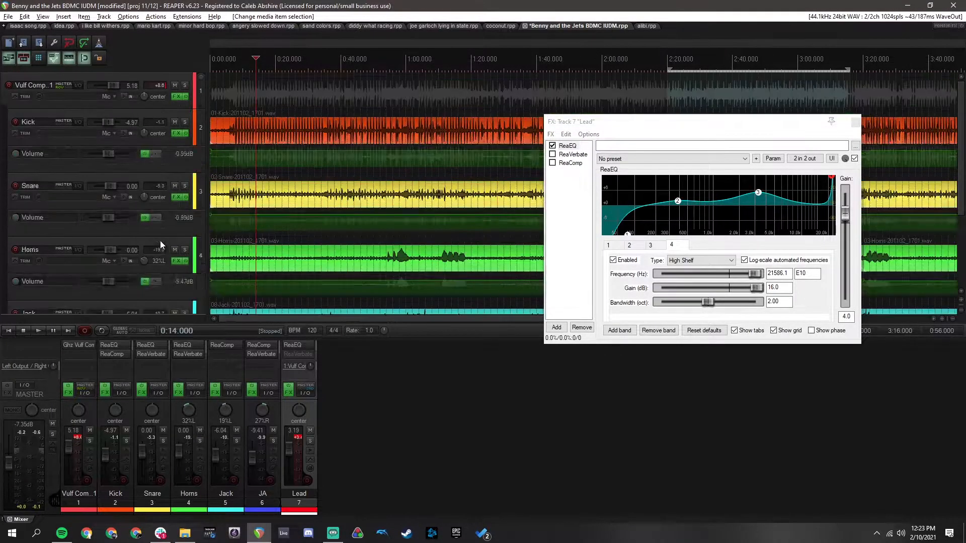
pyautogui.scroll(-4, 166, 241)
pyautogui.click(185, 222)
pyautogui.click(185, 258)
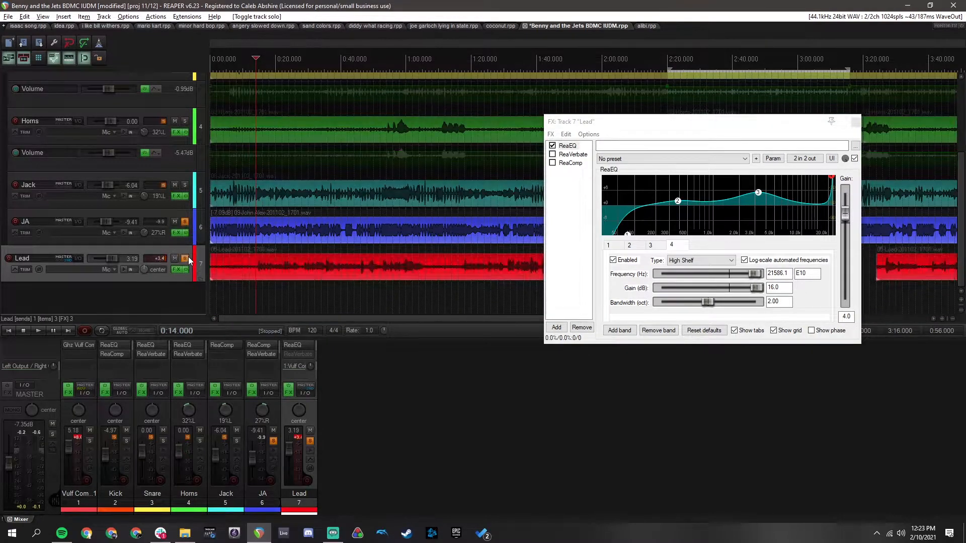
pyautogui.press('space')
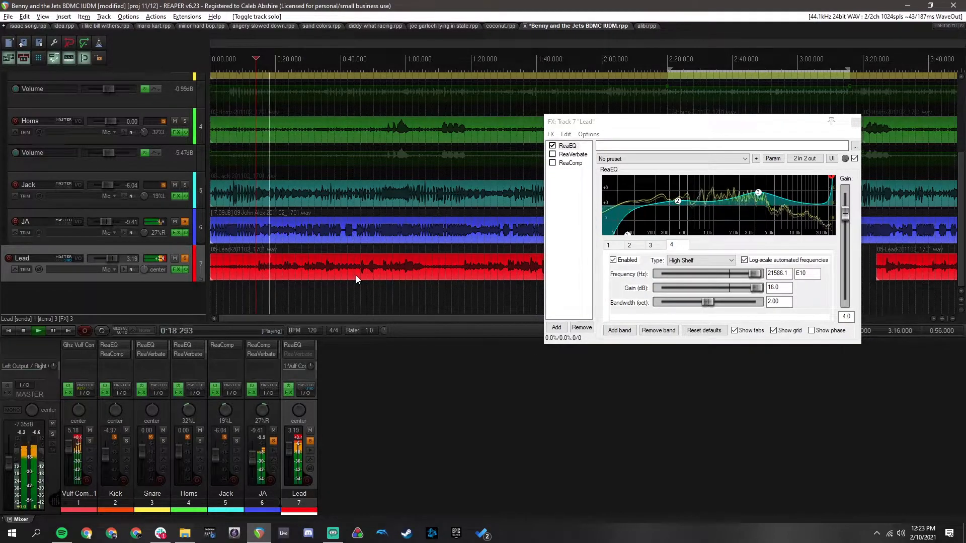
pyautogui.press('space')
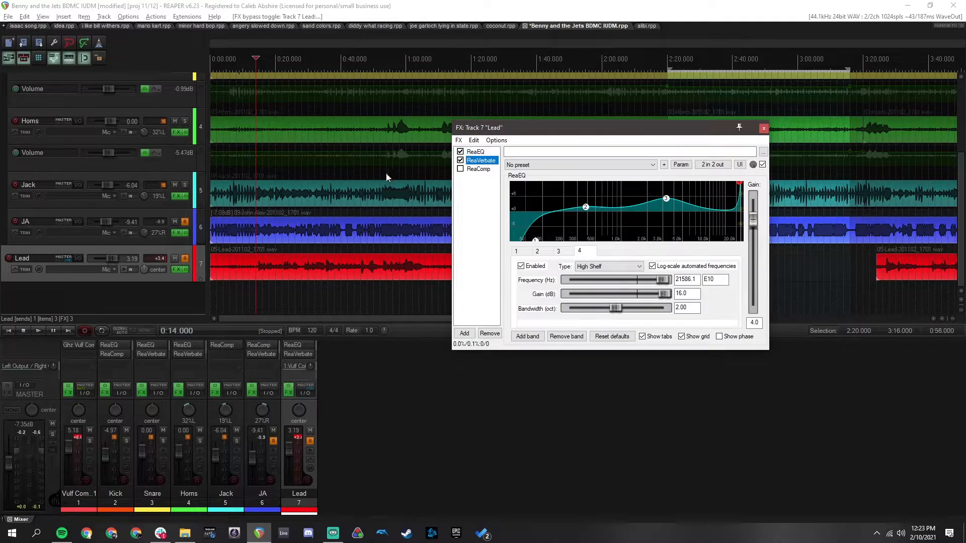
# Enable ReaVerbate on the Lead track and open the JA track's ReaVerbate settings beside it.
pyautogui.moveTo(552, 131); pyautogui.dragTo(701, 121)
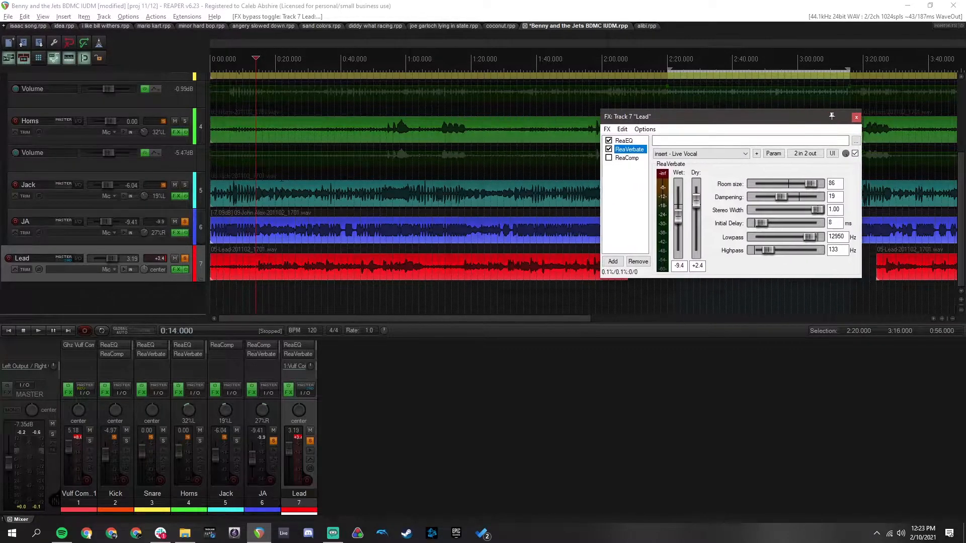
pyautogui.click(185, 233)
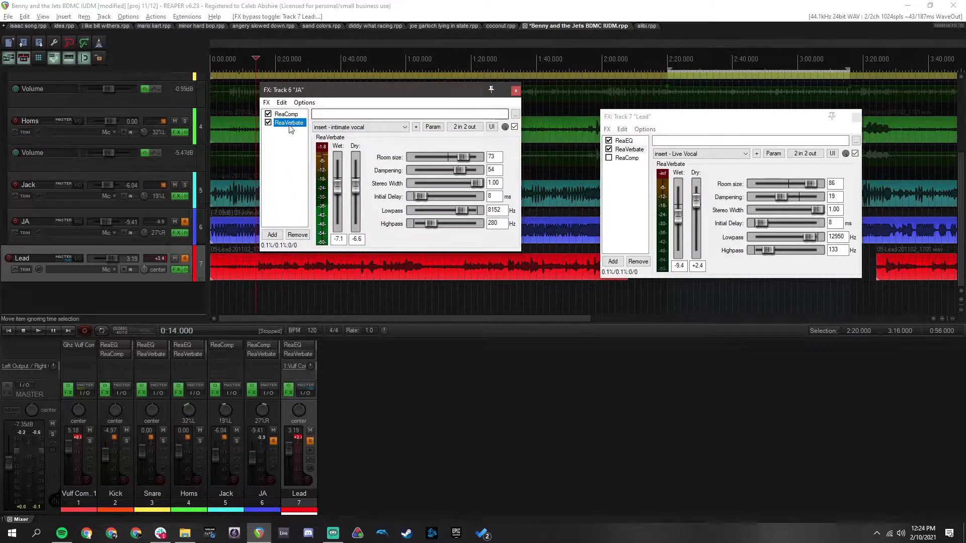
pyautogui.moveTo(421, 91); pyautogui.dragTo(189, 127)
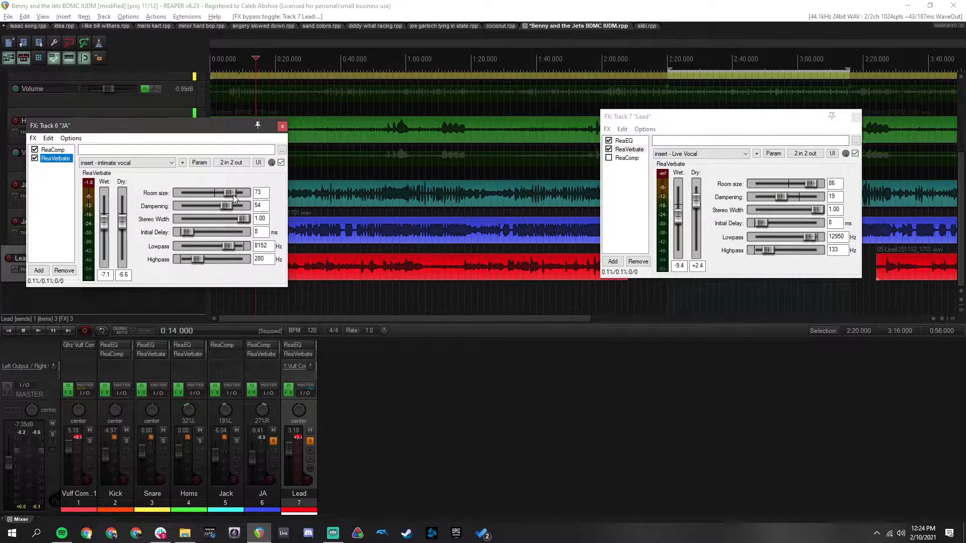
# Set the JA track's ReaVerbate to room size 73, dampening 50, lowpass about 11788 Hz and highpass about 208 Hz.
pyautogui.moveTo(233, 194); pyautogui.dragTo(195, 199)
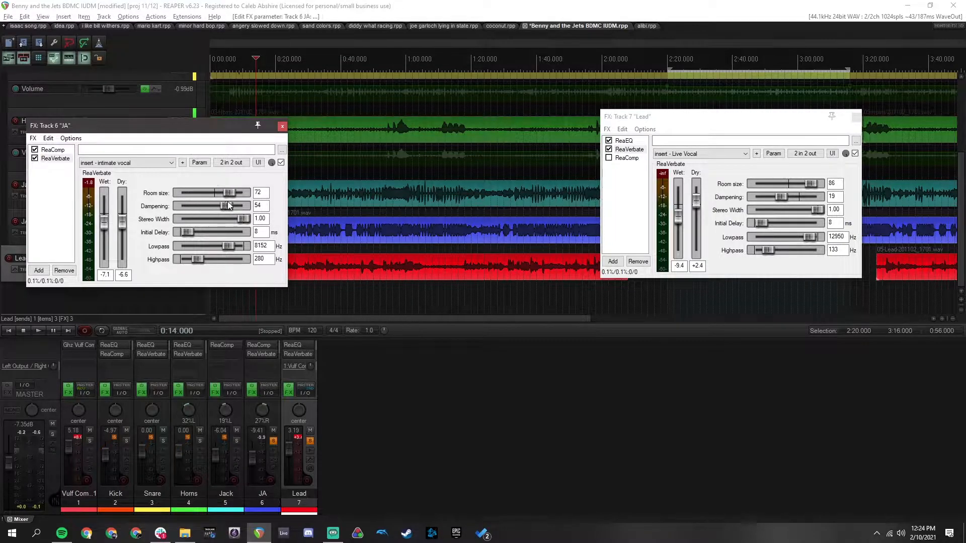
pyautogui.moveTo(222, 207); pyautogui.dragTo(231, 206)
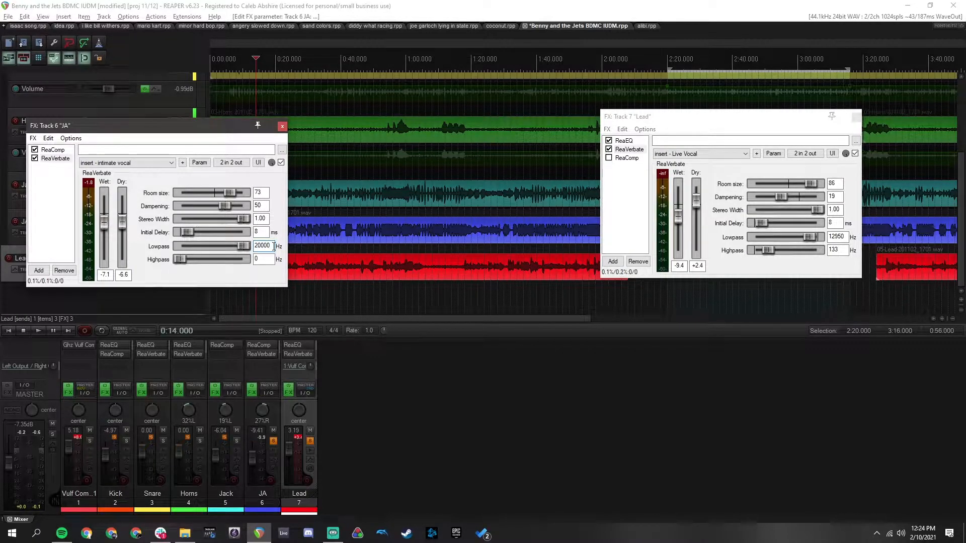
pyautogui.click(263, 260)
pyautogui.moveTo(190, 263); pyautogui.dragTo(191, 264)
pyautogui.moveTo(234, 248); pyautogui.dragTo(235, 250)
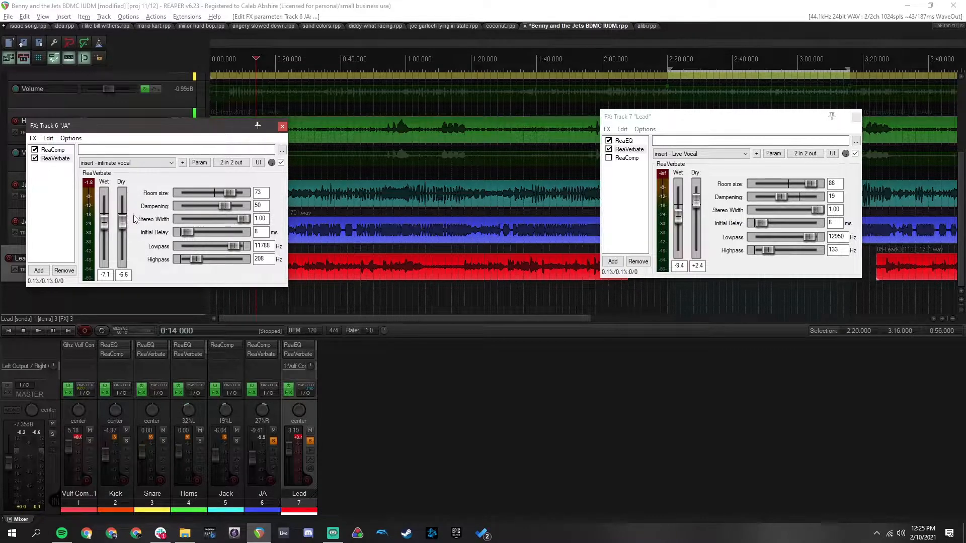
# Take the Lead track out of solo and compare the JA track's playback with ReaVerbate bypassed and enabled.
pyautogui.click(34, 159)
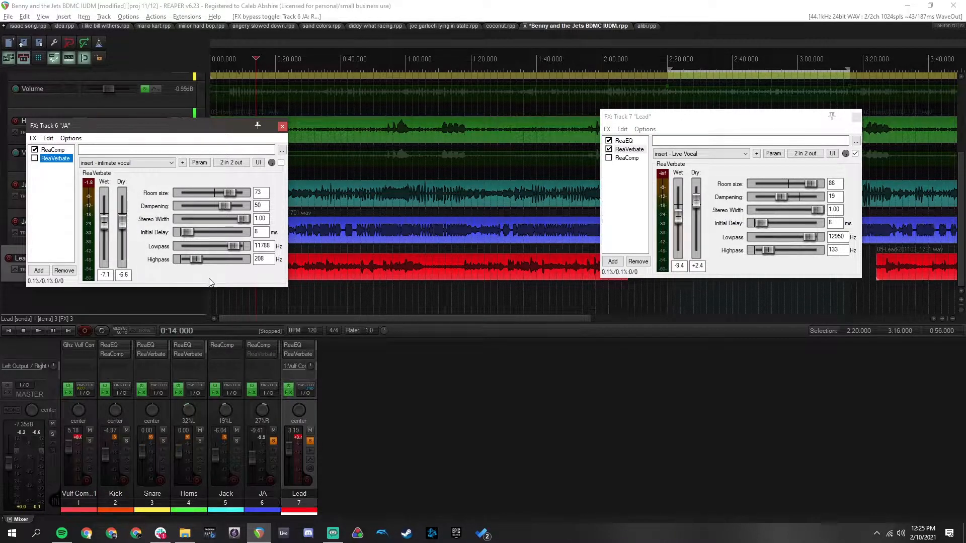
pyautogui.press('space')
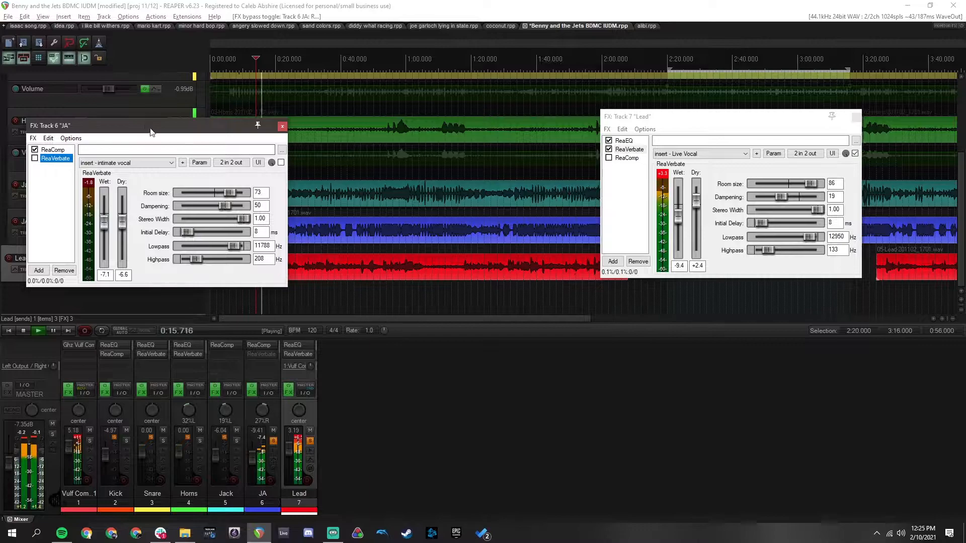
pyautogui.moveTo(162, 126); pyautogui.dragTo(477, 146)
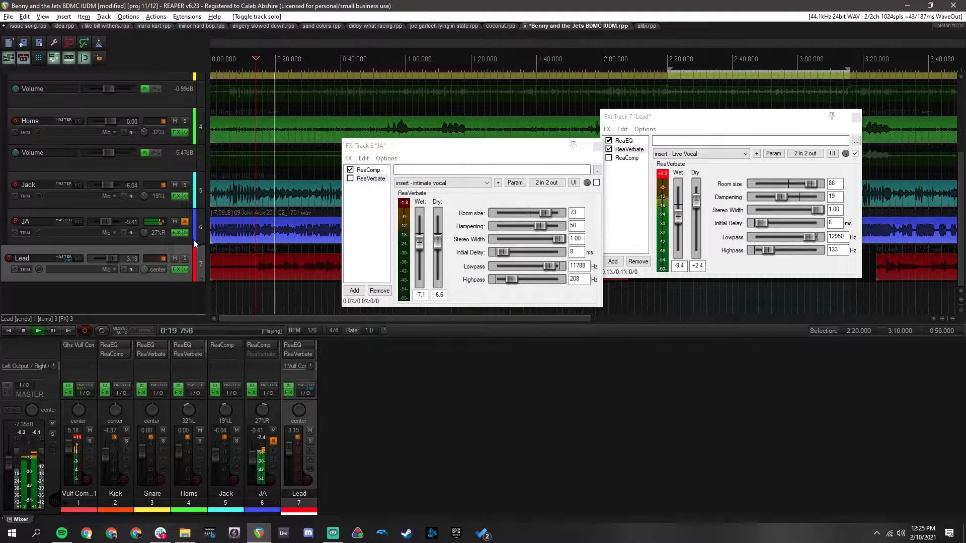
pyautogui.press('space')
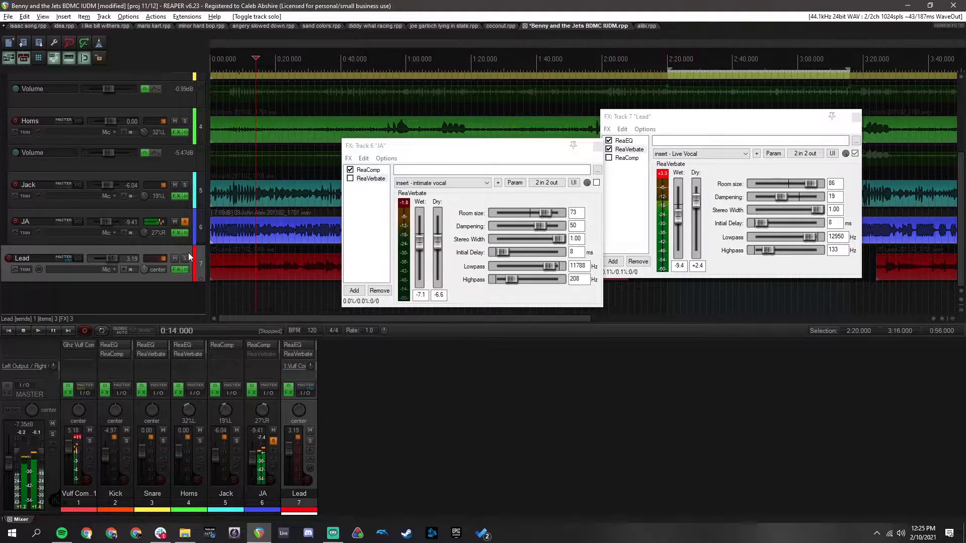
pyautogui.click(351, 179)
pyautogui.press('space')
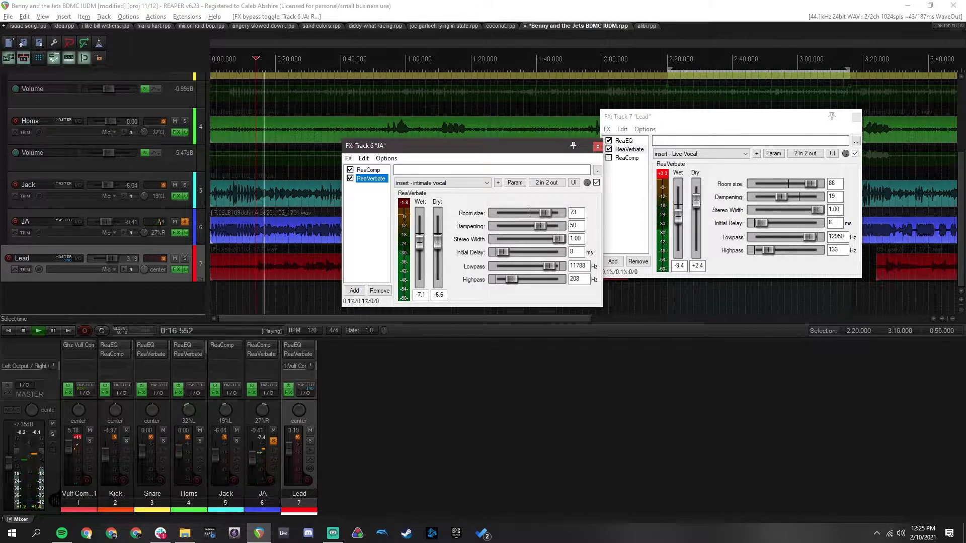
pyautogui.press('space')
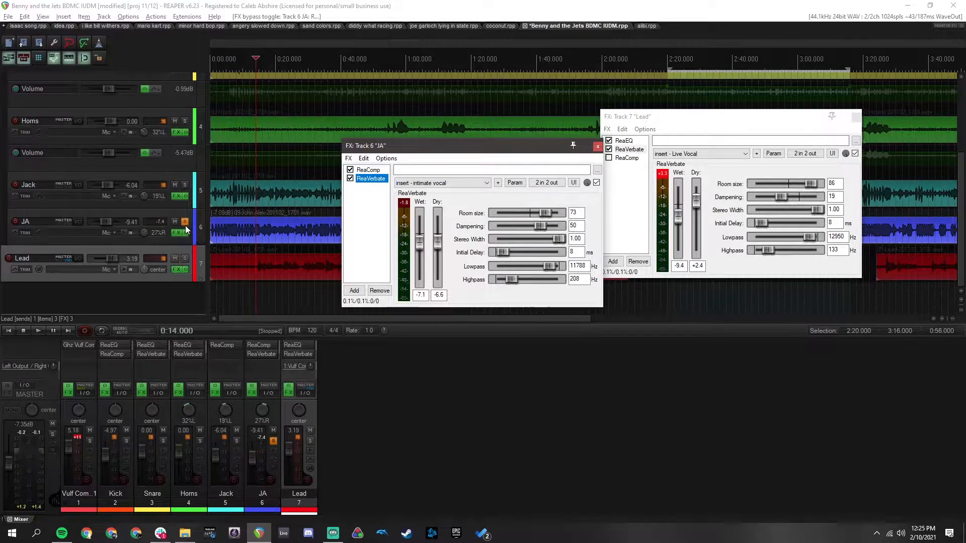
# Solo the Lead track again, close the JA effects window and bring up the Lead track's ReaVerbate settings.
pyautogui.click(185, 257)
pyautogui.moveTo(428, 146); pyautogui.dragTo(97, 159)
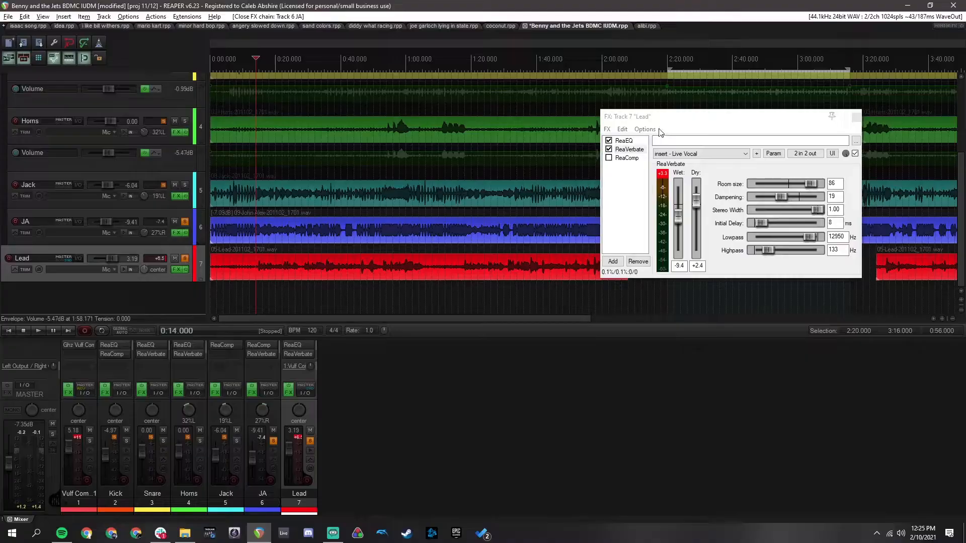
pyautogui.click(176, 270)
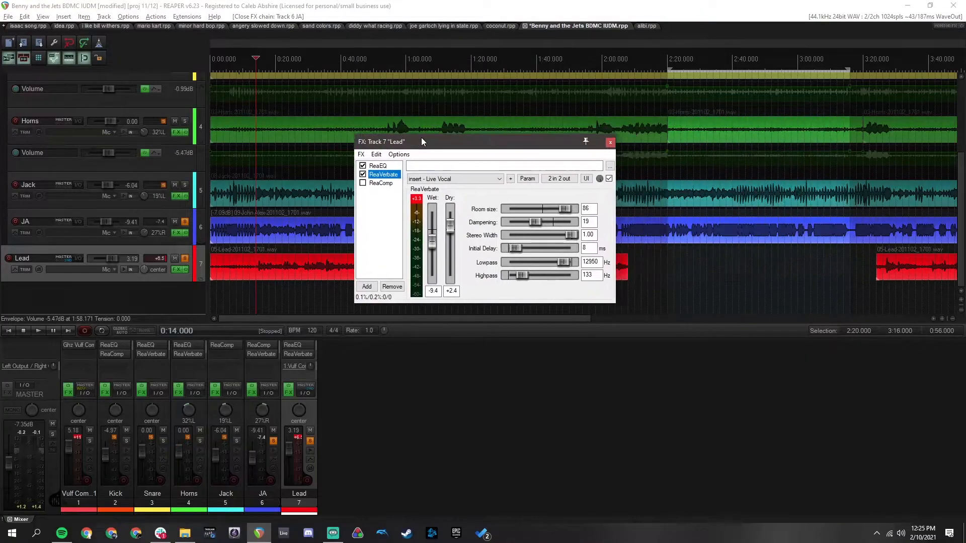
# Take the JA track out of solo and play the Lead vocal with its ReaVerbate reset to factory default.
pyautogui.click(185, 223)
pyautogui.click(372, 177)
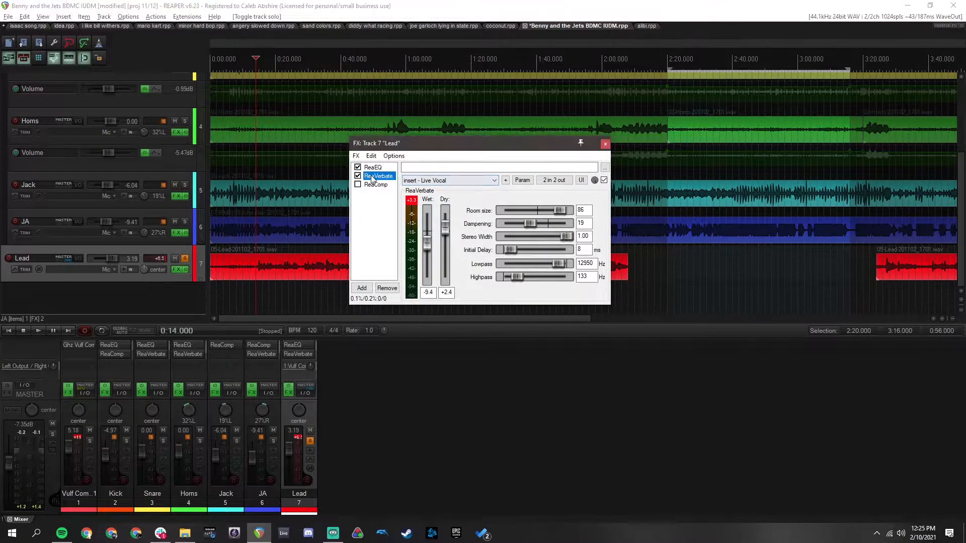
pyautogui.click(449, 180)
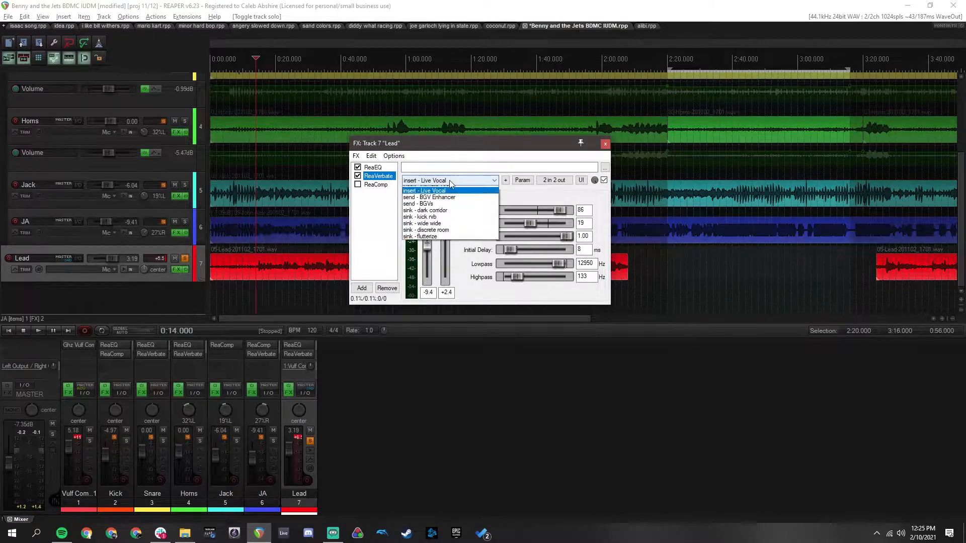
pyautogui.click(434, 189)
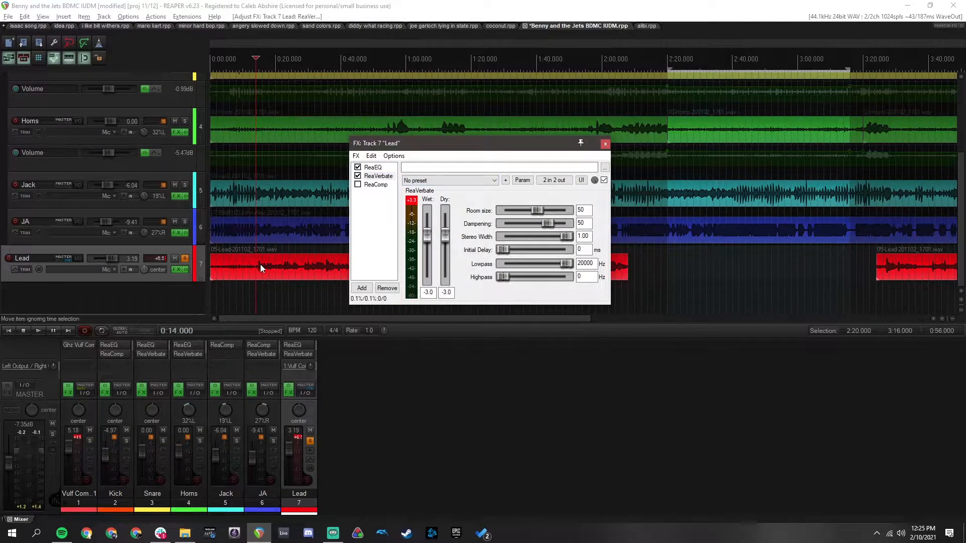
pyautogui.press('space')
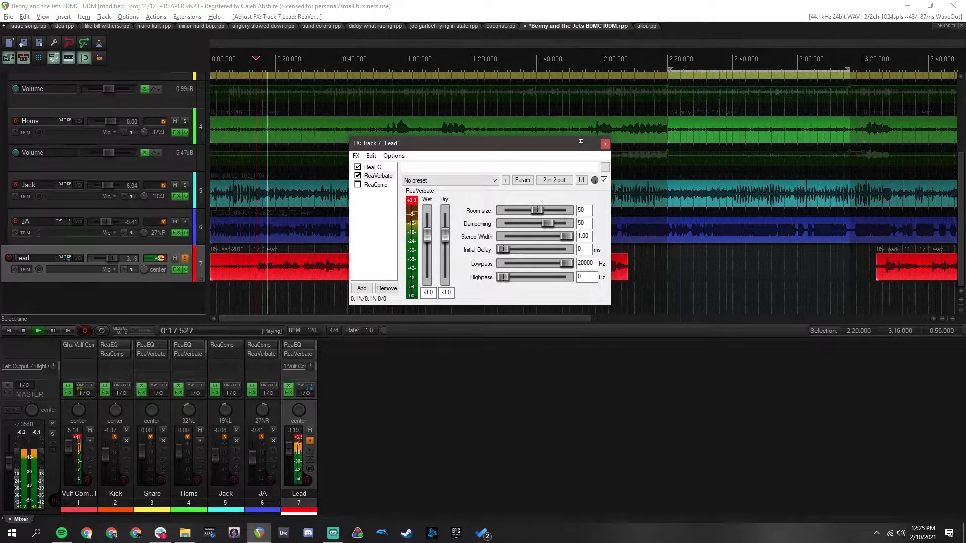
# Solo the JA track again and load the "insert - Live Vocal" preset in the Lead track's ReaVerbate, with room size 71.
pyautogui.click(186, 221)
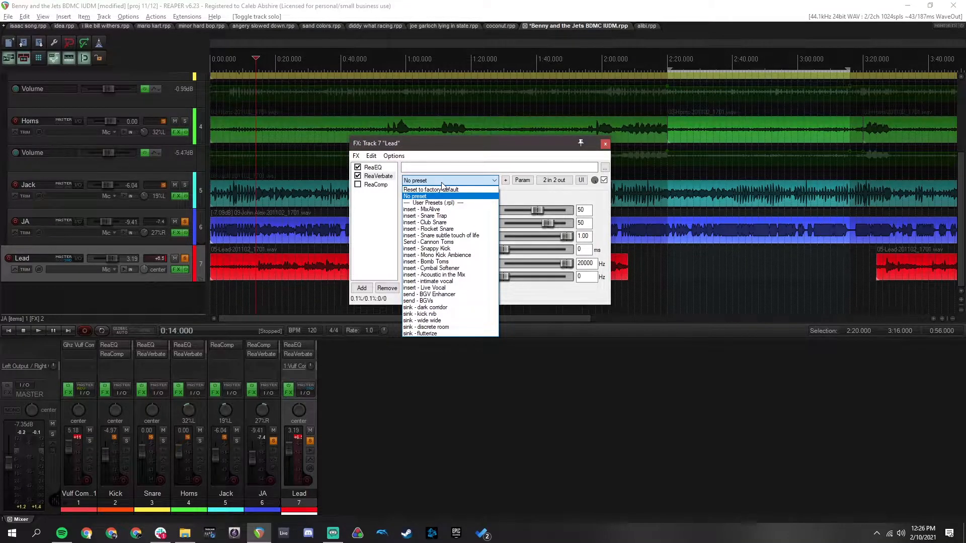
pyautogui.click(435, 287)
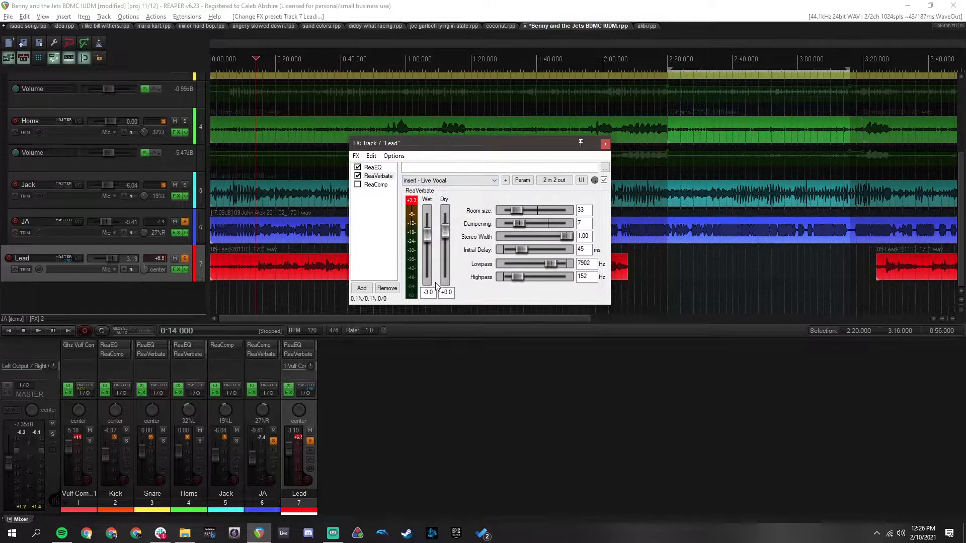
pyautogui.press('space')
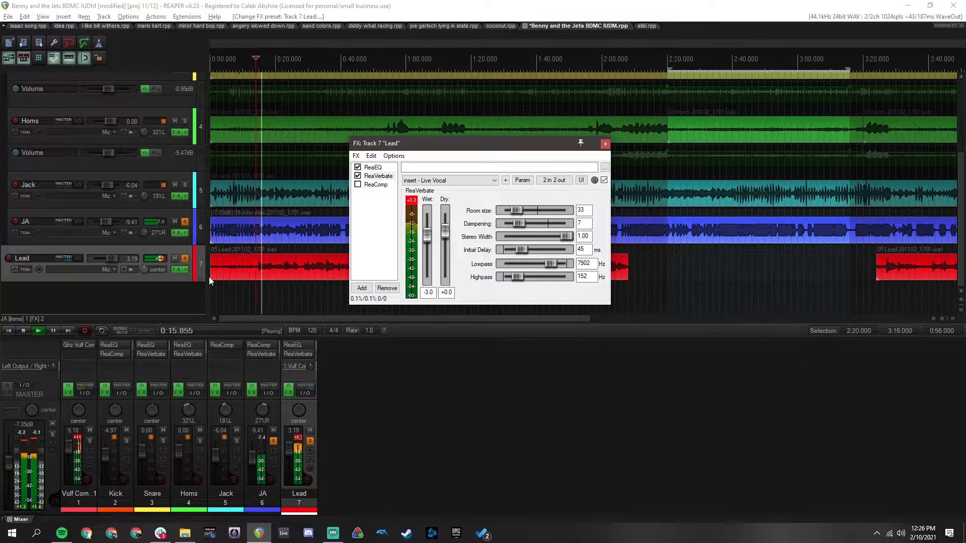
pyautogui.press('space')
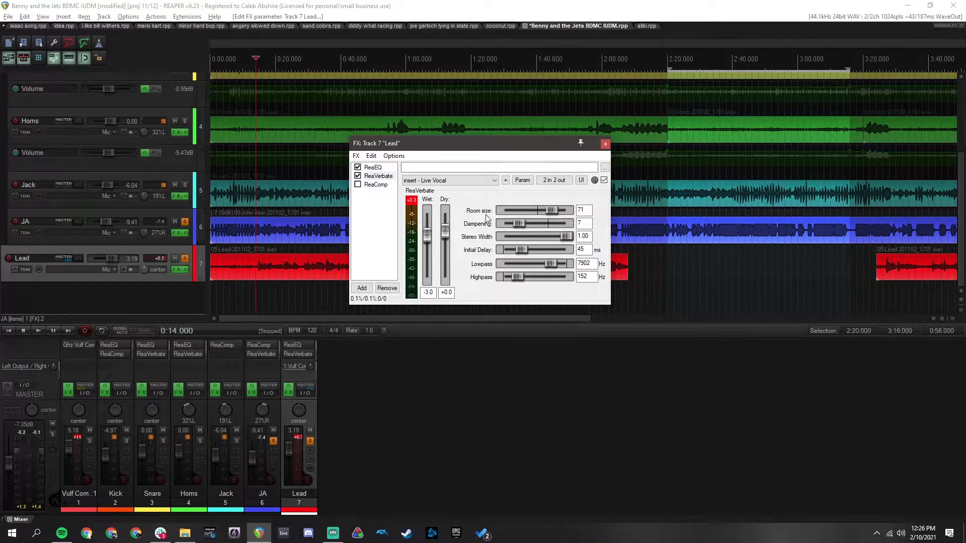
# Set the Lead ReaVerbate's wet level to -5.4 and dry level to -2.2, checking the balance in playback.
pyautogui.press('space')
pyautogui.moveTo(425, 236); pyautogui.dragTo(427, 242)
pyautogui.press('space')
pyautogui.moveTo(445, 231); pyautogui.dragTo(444, 233)
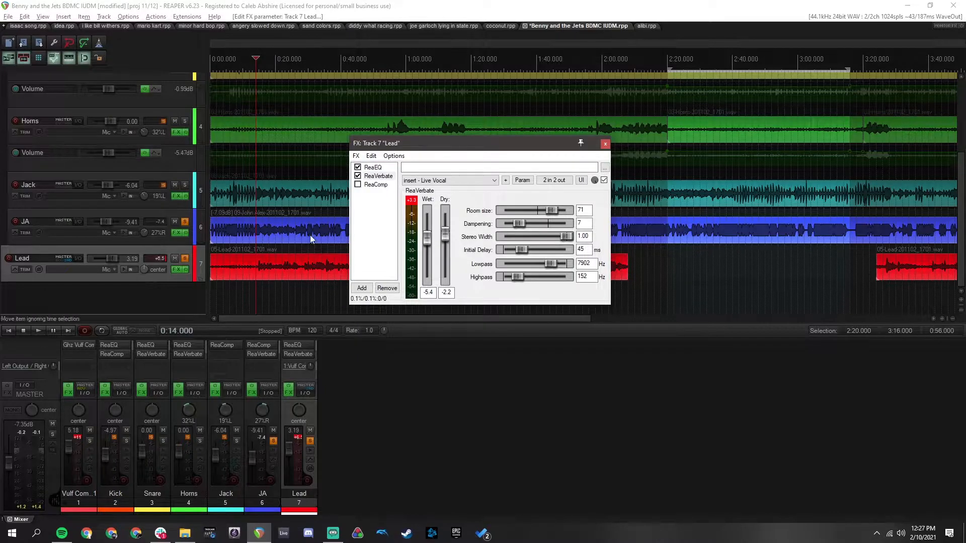
pyautogui.press('space')
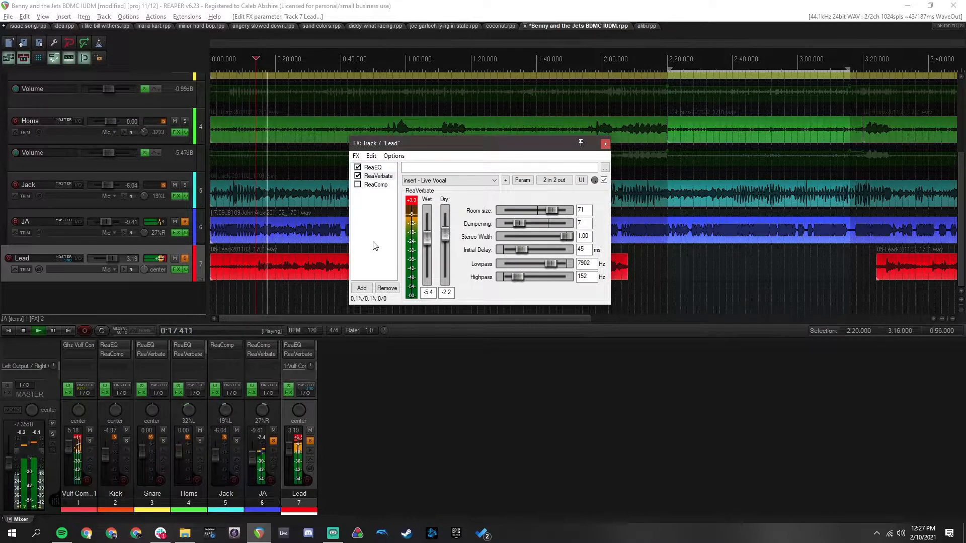
pyautogui.press('space')
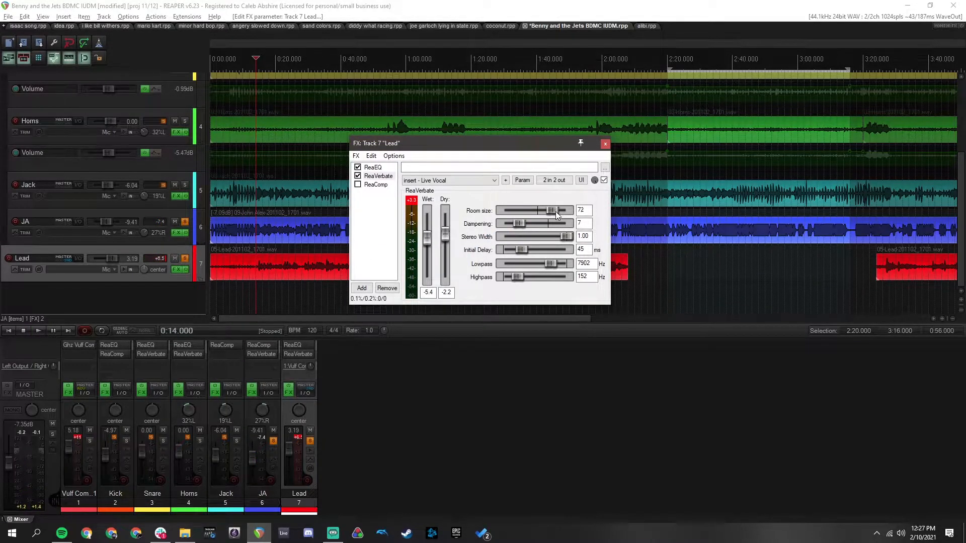
# Adjust the Lead ReaVerbate by ear, trying room size 81 and settling on 74 with the wet level at -7.1.
pyautogui.moveTo(560, 211); pyautogui.dragTo(561, 211)
pyautogui.press('space')
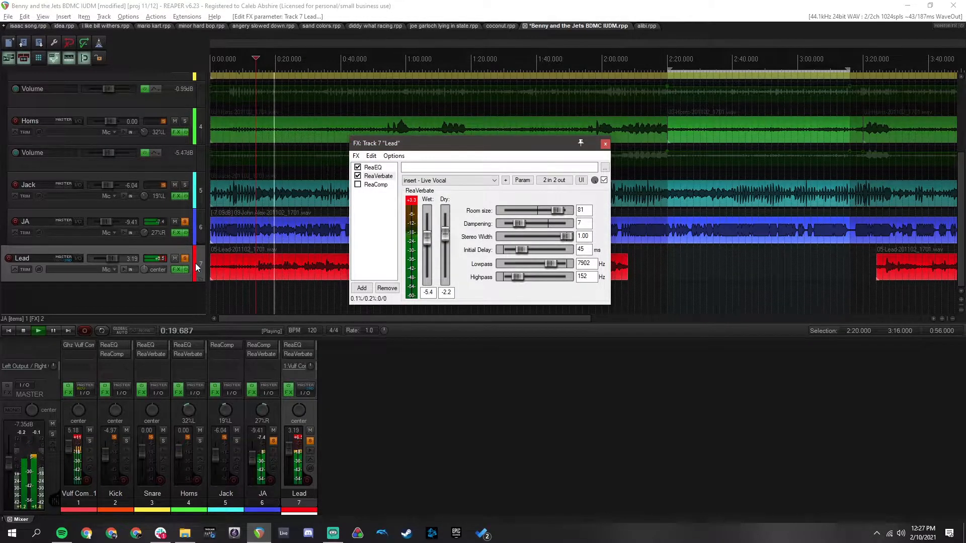
pyautogui.press('space')
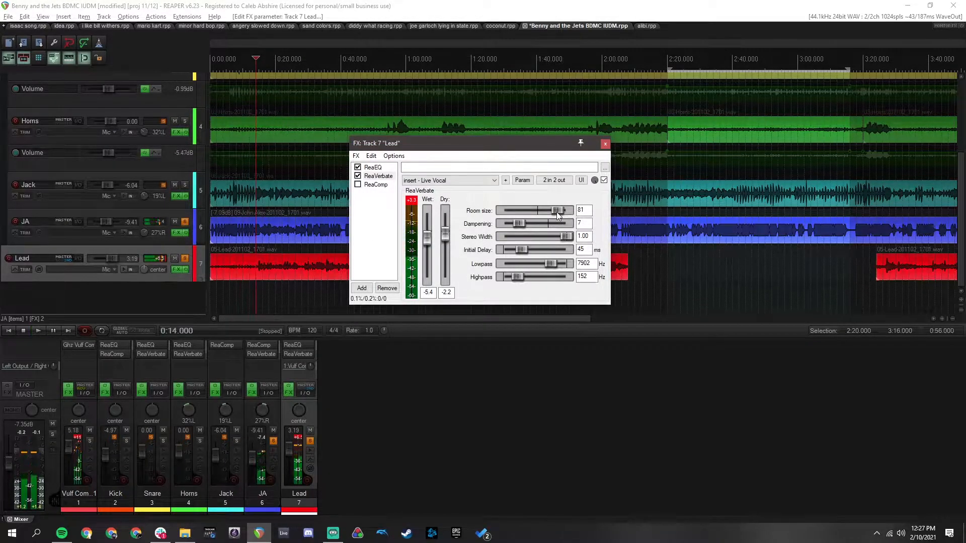
pyautogui.moveTo(556, 212); pyautogui.dragTo(553, 212)
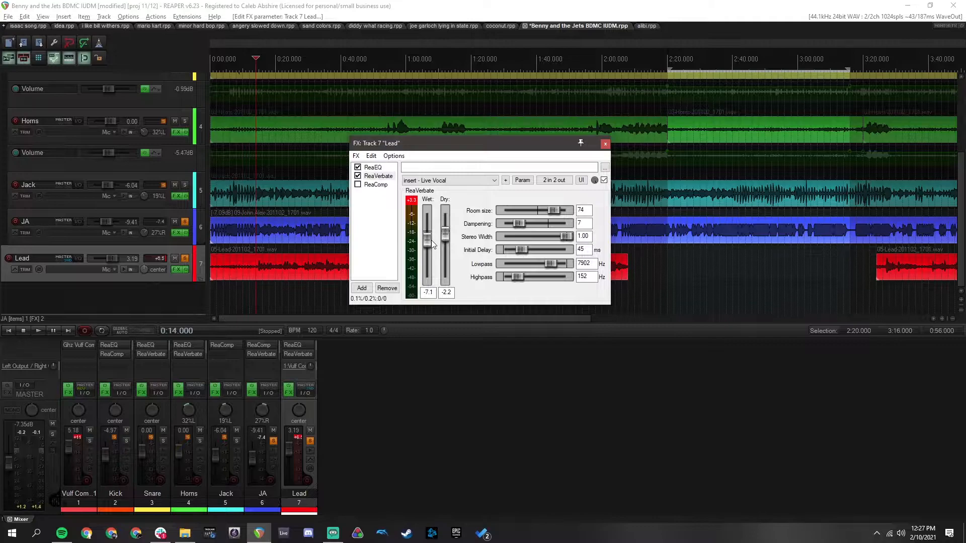
pyautogui.press('space')
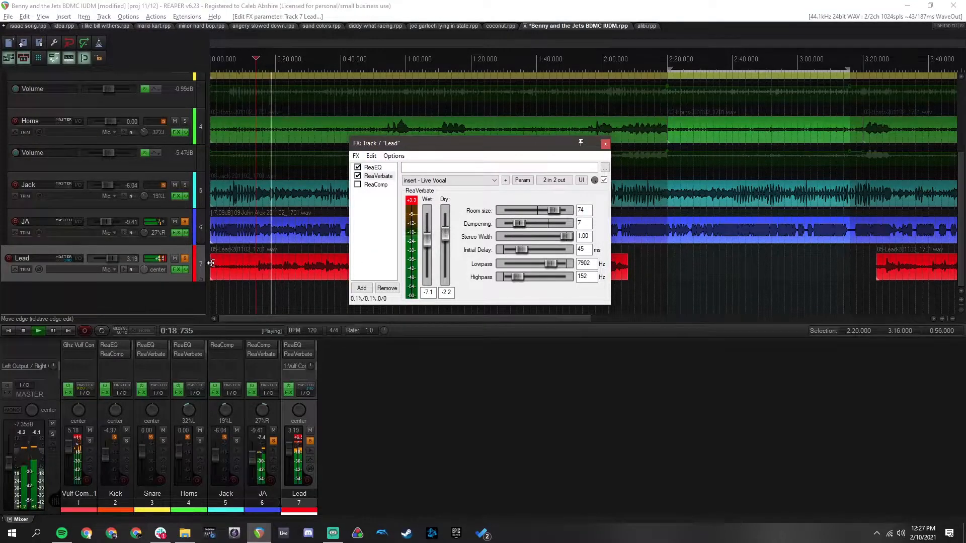
pyautogui.press('space')
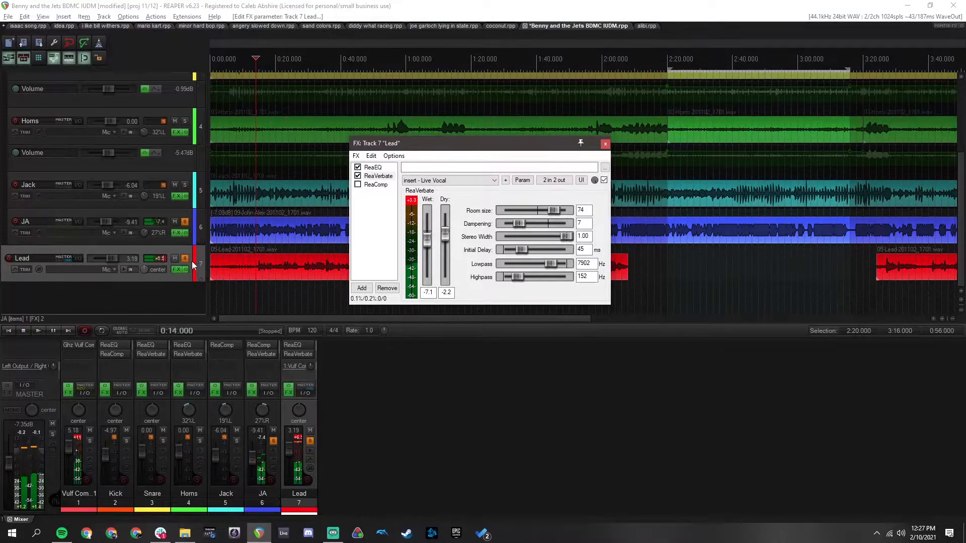
# Take the Lead and JA tracks out of solo and listen to the reverb in the full mix.
pyautogui.click(186, 260)
pyautogui.click(185, 222)
pyautogui.press('space')
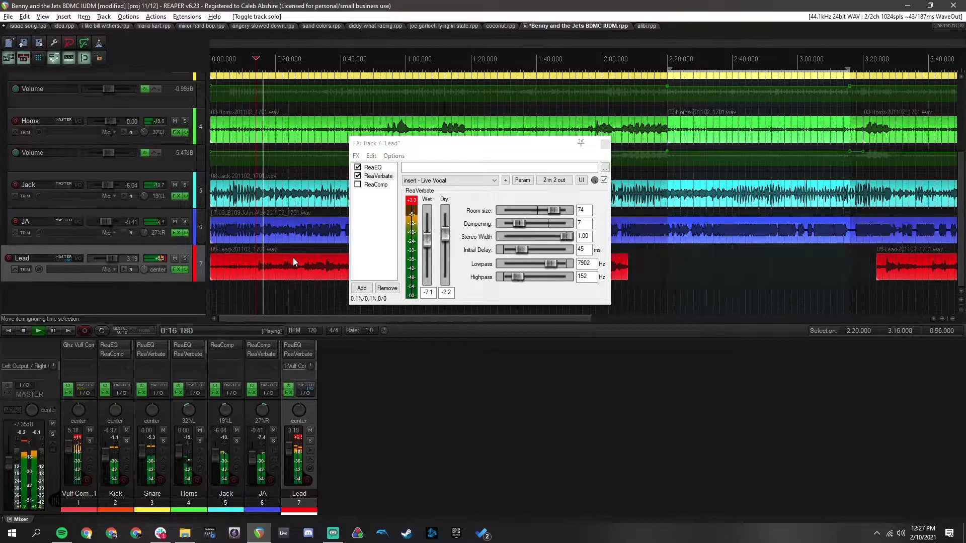
pyautogui.press('space')
# Lower the Lead ReaVerbate's wet level to -8.6 while listening to the full mix.
pyautogui.click(427, 243)
pyautogui.doubleClick(427, 243)
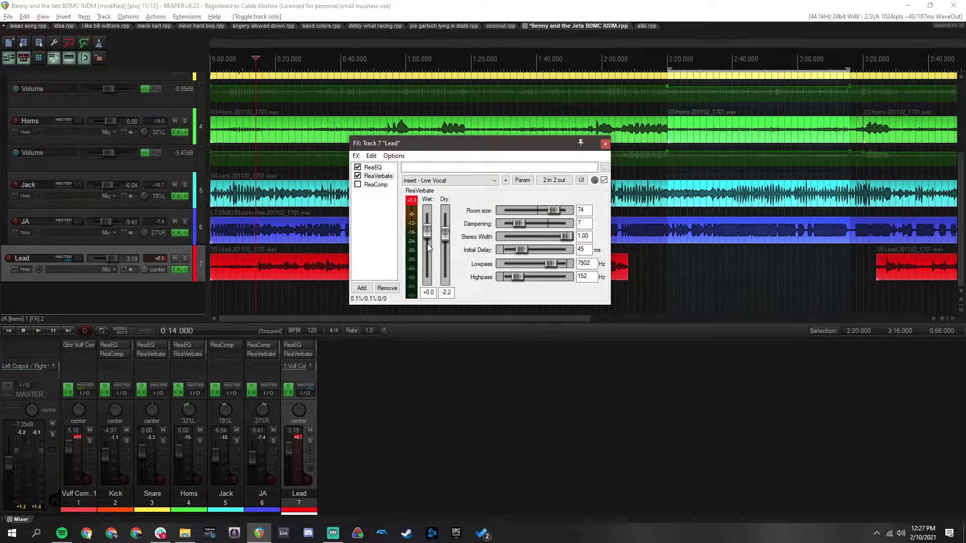
pyautogui.moveTo(426, 238); pyautogui.dragTo(426, 246)
pyautogui.press('space')
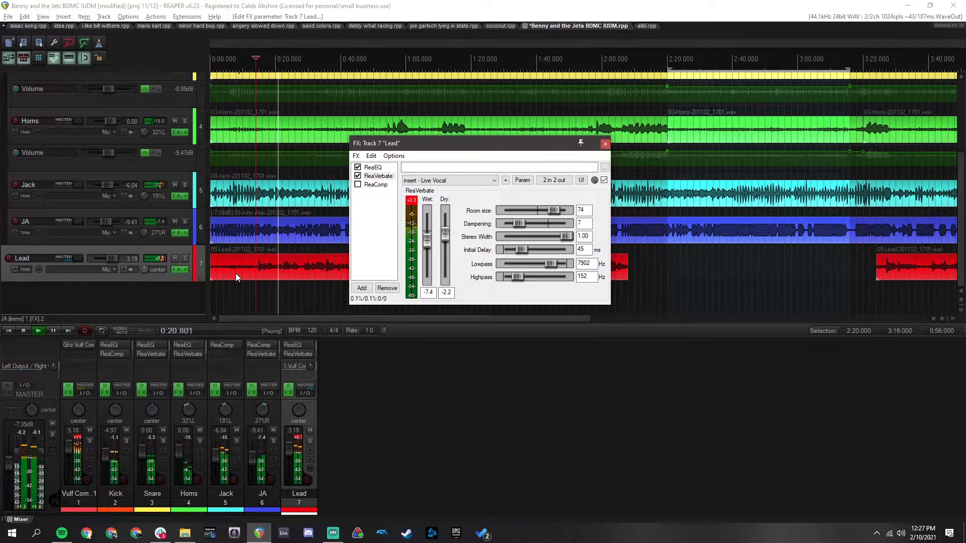
pyautogui.moveTo(426, 243); pyautogui.dragTo(426, 244)
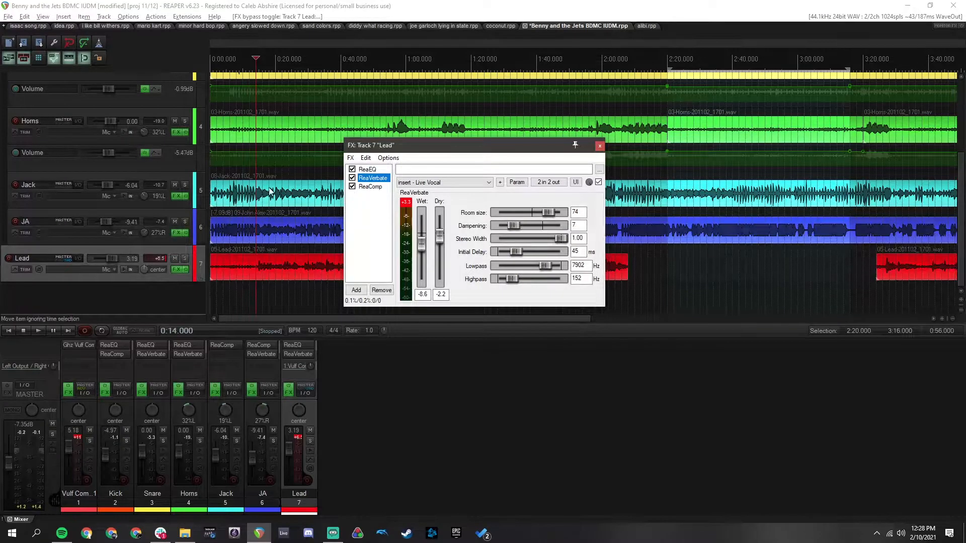
# Solo the Lead track with ReaComp enabled, look over the compressor's settings and close the effects window.
pyautogui.moveTo(427, 147); pyautogui.dragTo(502, 139)
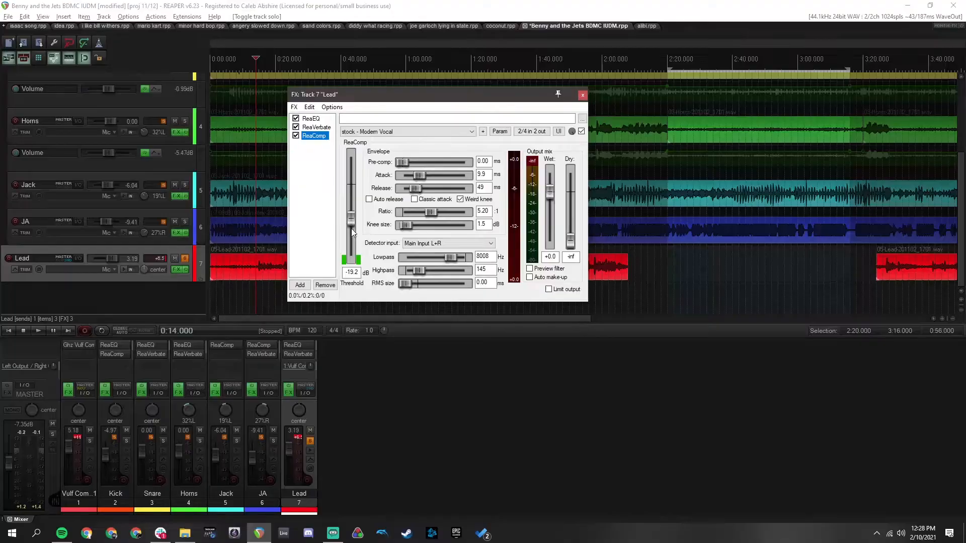
pyautogui.moveTo(418, 92); pyautogui.dragTo(641, 101)
pyautogui.scroll(4, 270, 274)
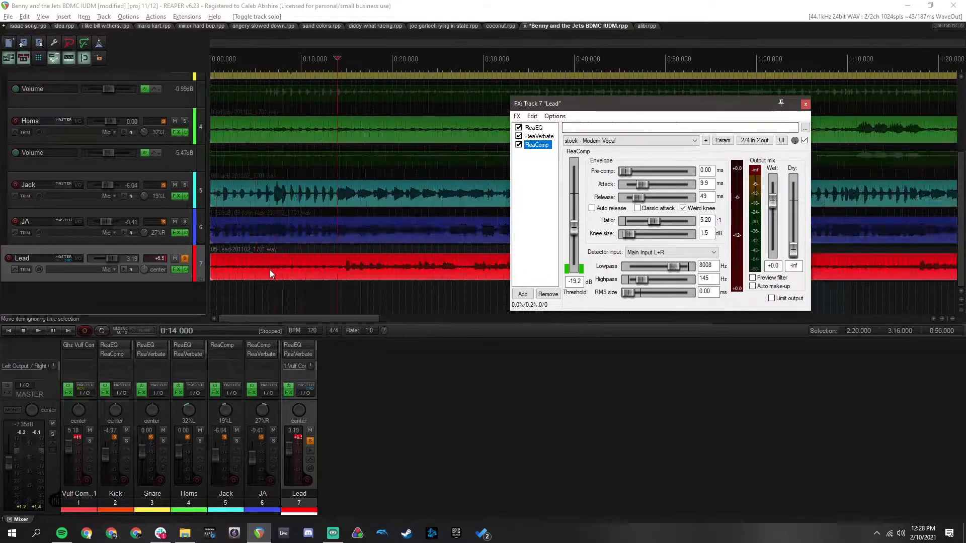
pyautogui.scroll(2, 385, 276)
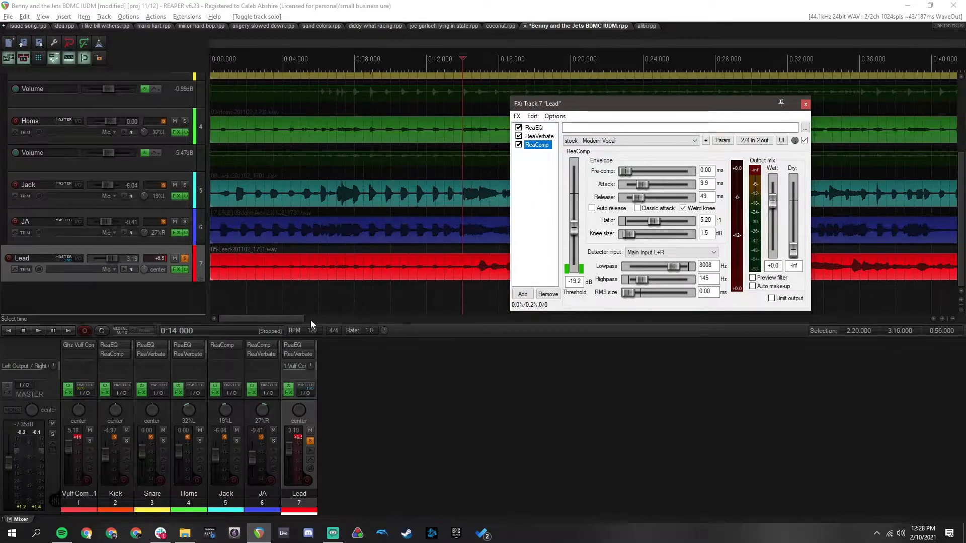
pyautogui.click(806, 104)
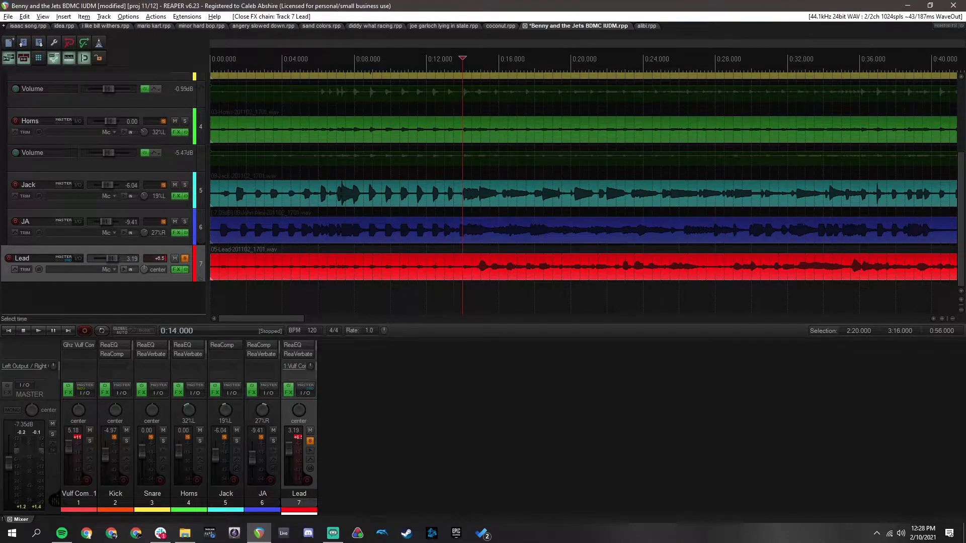
# Play the Lead vocal from several points between 15 and 17 seconds to compare its loud and quiet passages.
pyautogui.click(492, 272)
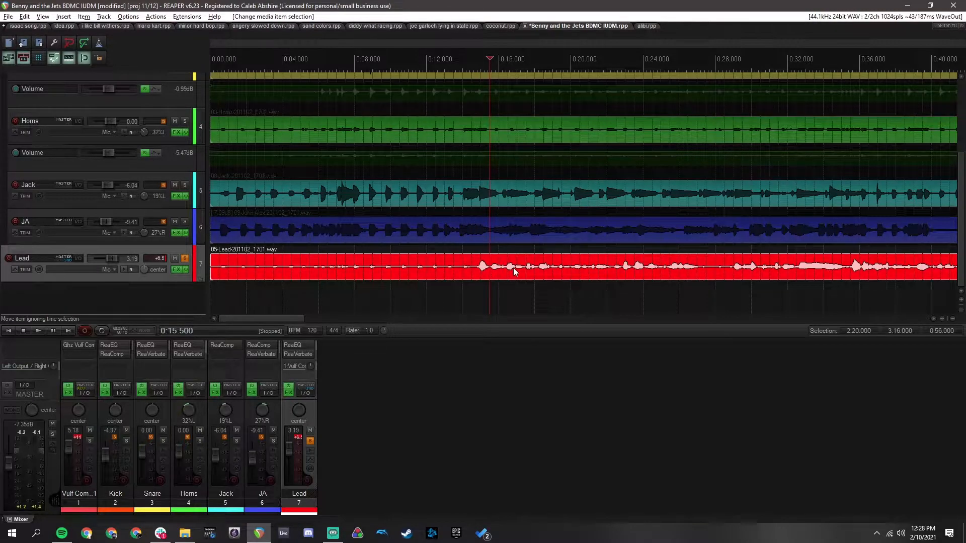
pyautogui.click(515, 272)
pyautogui.scroll(3, 518, 273)
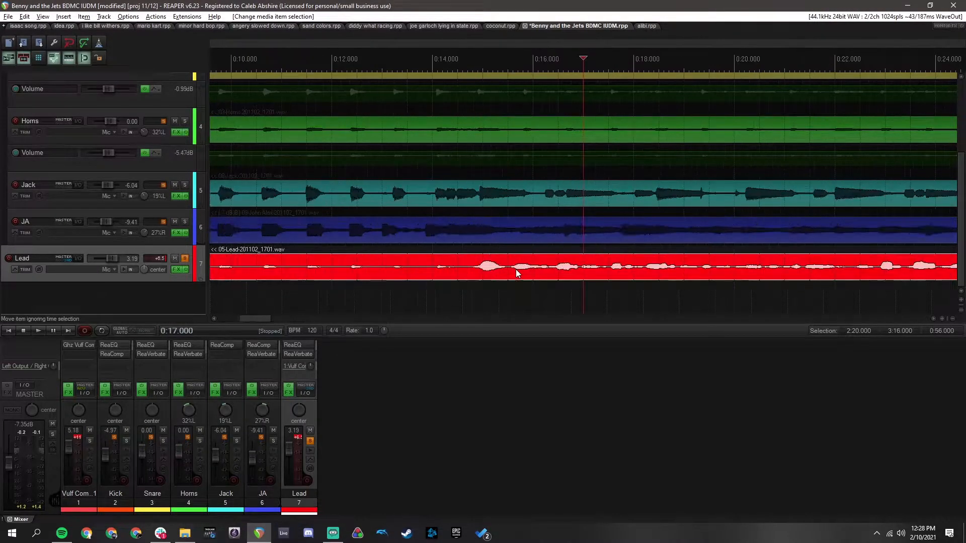
pyautogui.scroll(3, 568, 282)
pyautogui.click(433, 274)
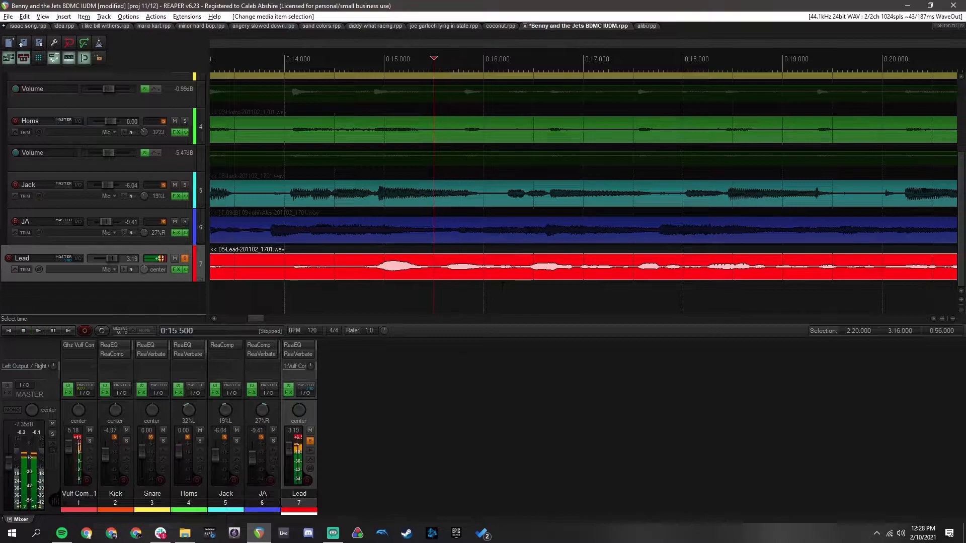
pyautogui.click(382, 283)
pyautogui.press('space')
pyautogui.press('space')
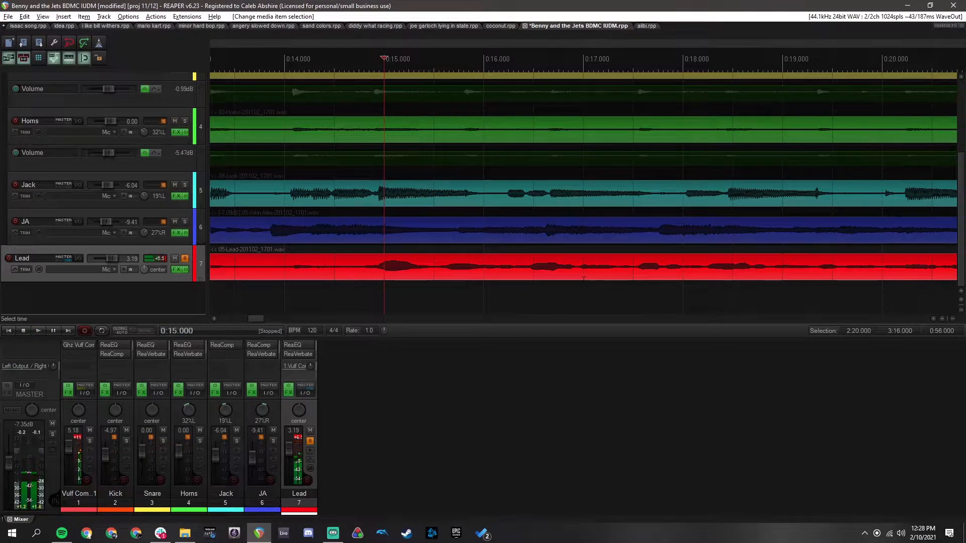
pyautogui.press('space')
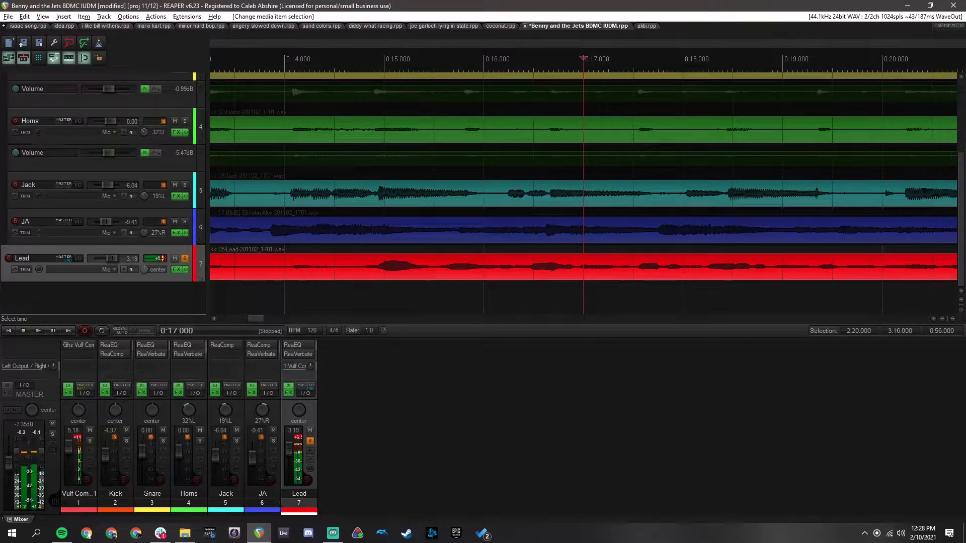
# Reopen the Lead track's effects, reset ReaComp to factory default with it bypassed, and move the window clear of the waveforms.
pyautogui.scroll(-3, 529, 269)
pyautogui.scroll(-2, 530, 270)
pyautogui.scroll(-2, 530, 275)
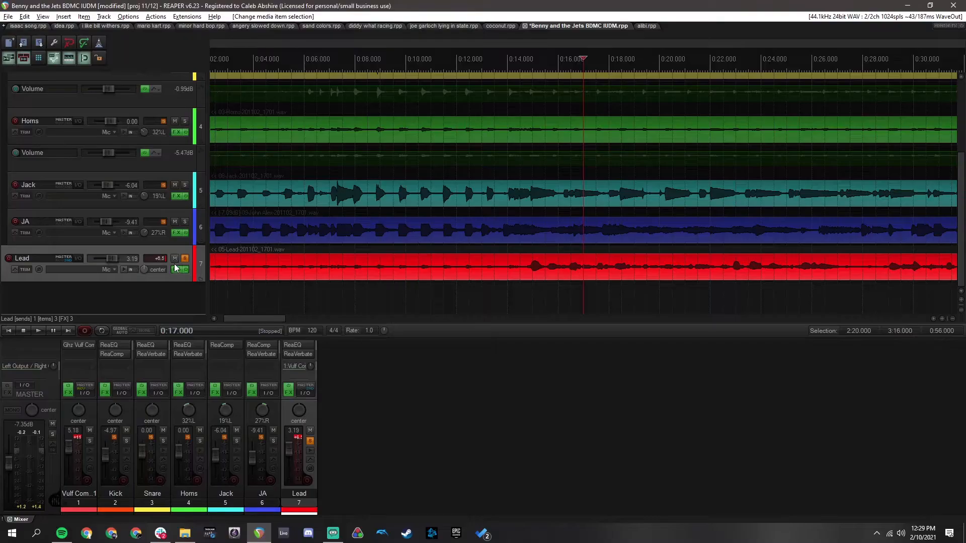
pyautogui.click(178, 270)
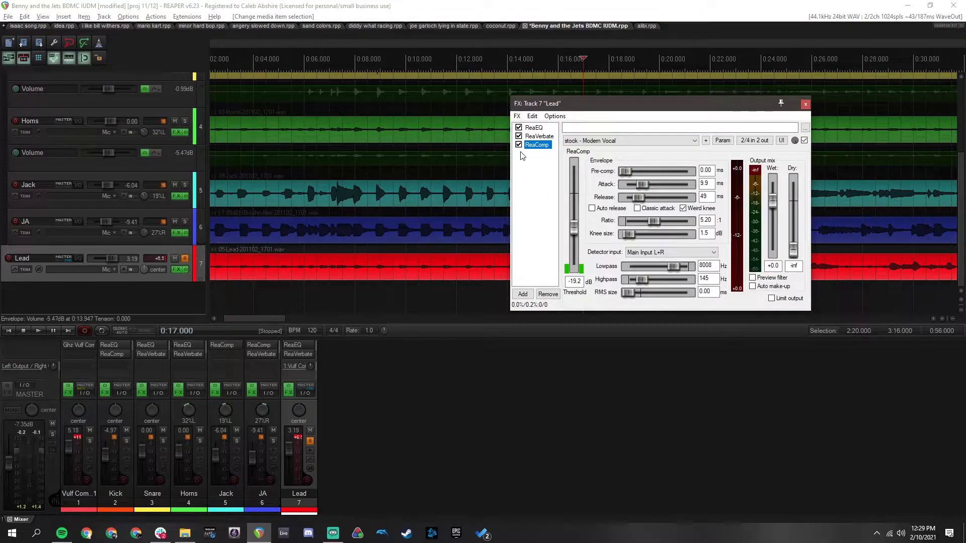
pyautogui.moveTo(623, 104); pyautogui.dragTo(671, 224)
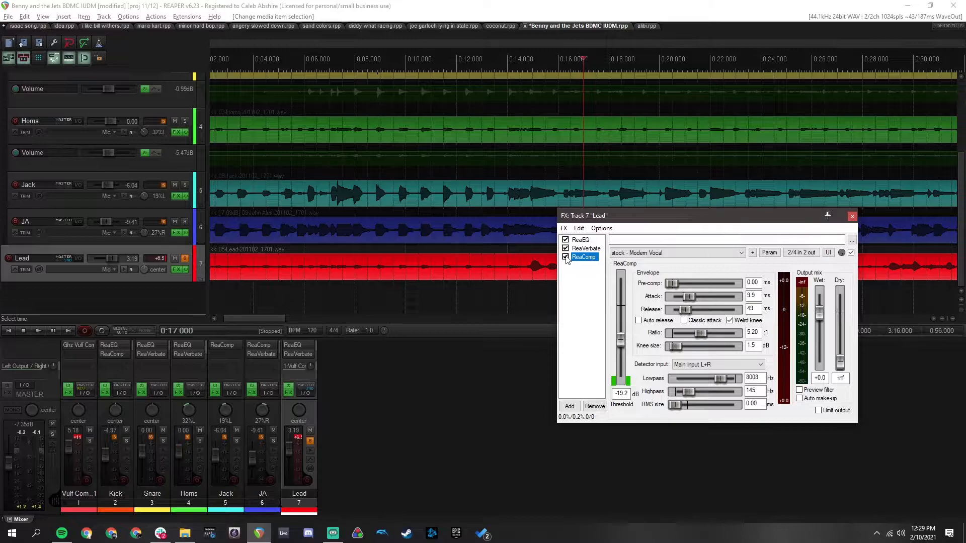
pyautogui.click(679, 253)
pyautogui.click(654, 263)
pyautogui.moveTo(657, 218); pyautogui.dragTo(176, 288)
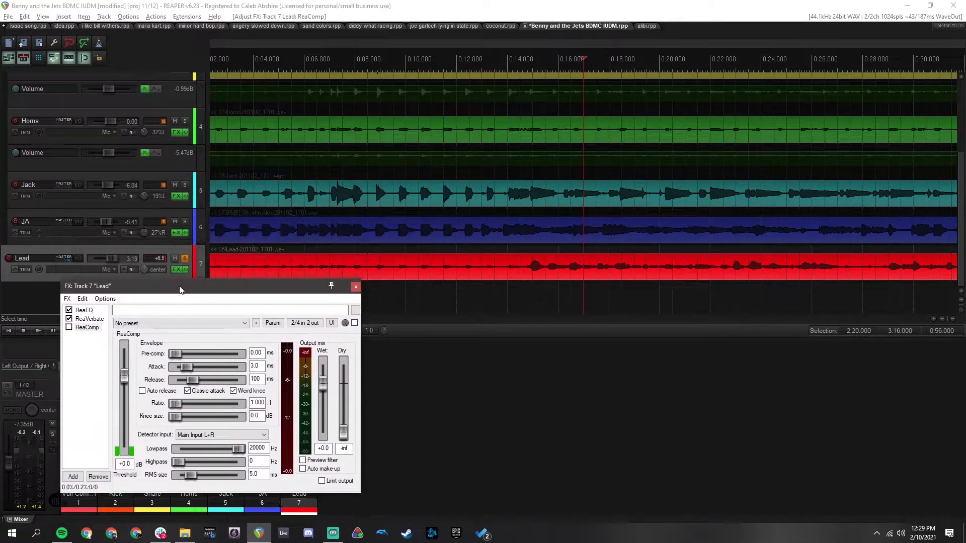
# Play the Lead track from just before the first vocal phrase and enable ReaComp during playback.
pyautogui.click(527, 296)
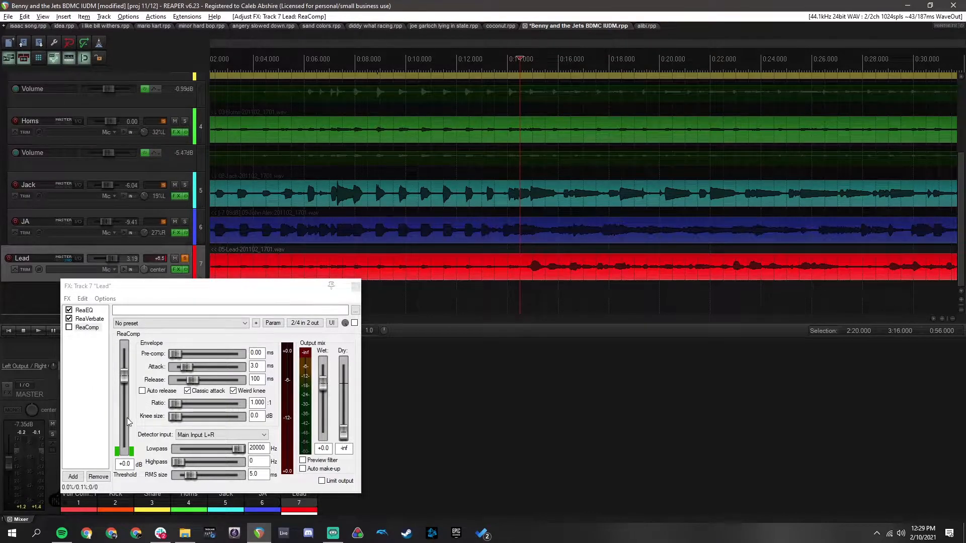
pyautogui.press('space')
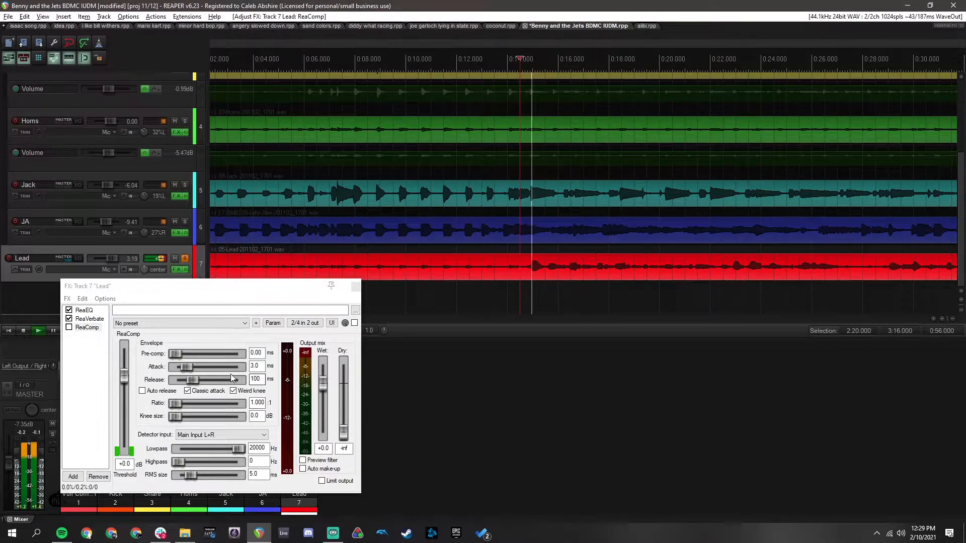
pyautogui.click(69, 327)
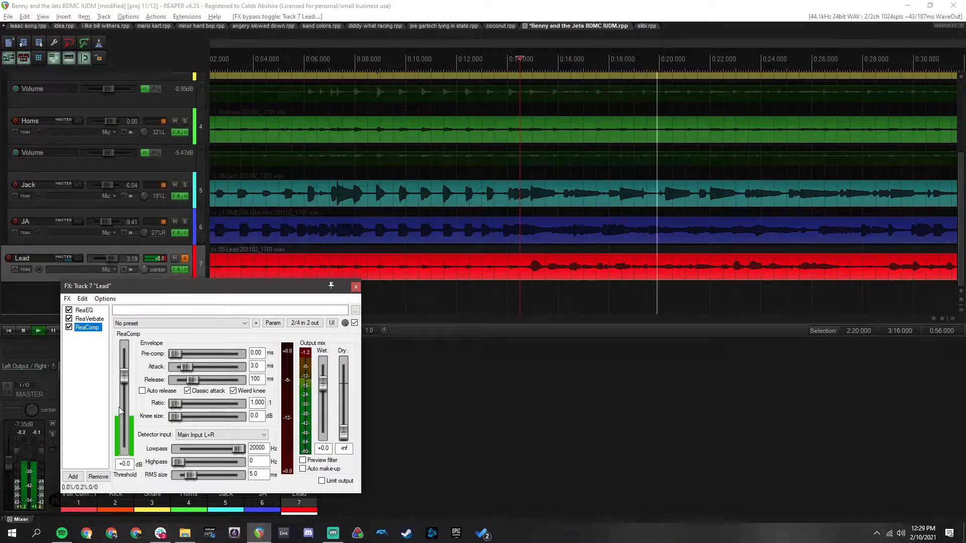
# Set the Lead ReaComp's threshold to -23.9 dB and replay the vocal phrase to check its level against it.
pyautogui.press('space')
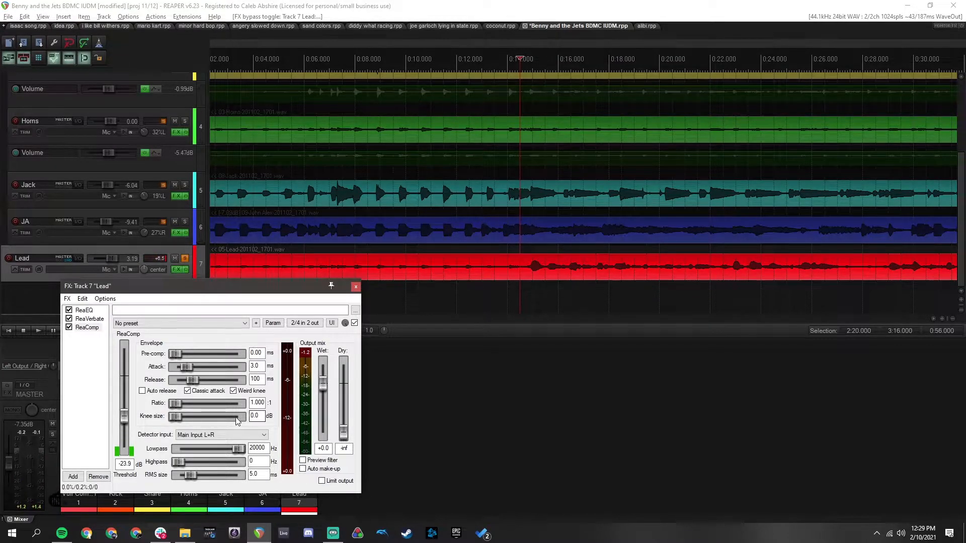
pyautogui.press('space')
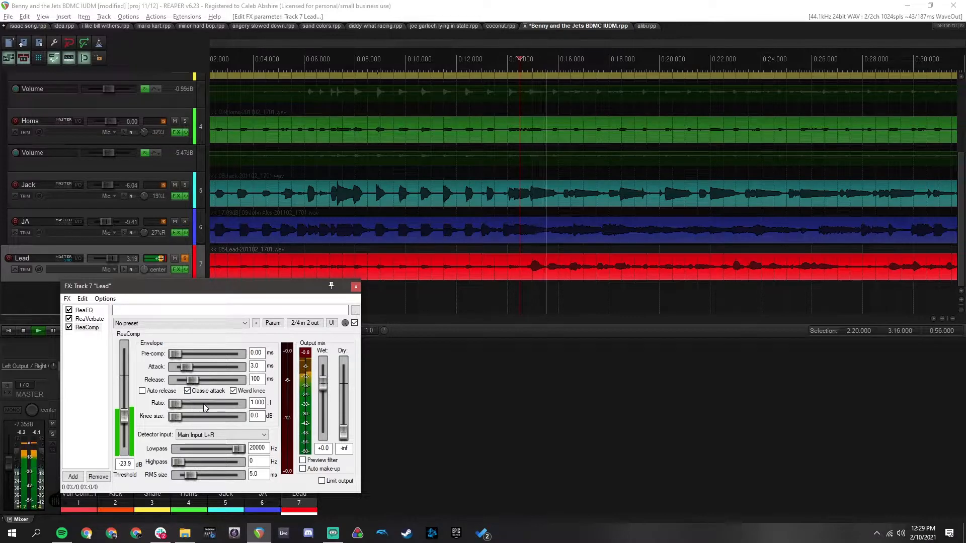
pyautogui.press('space')
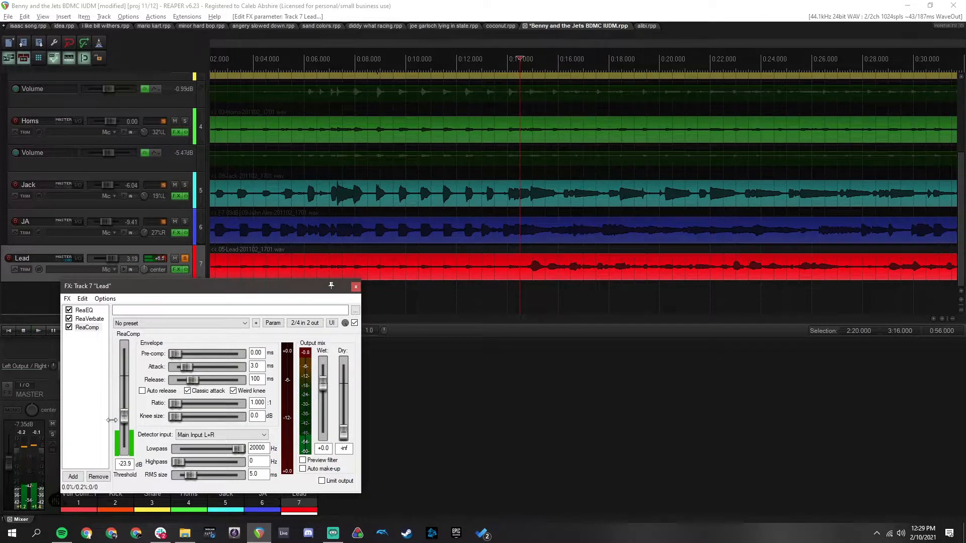